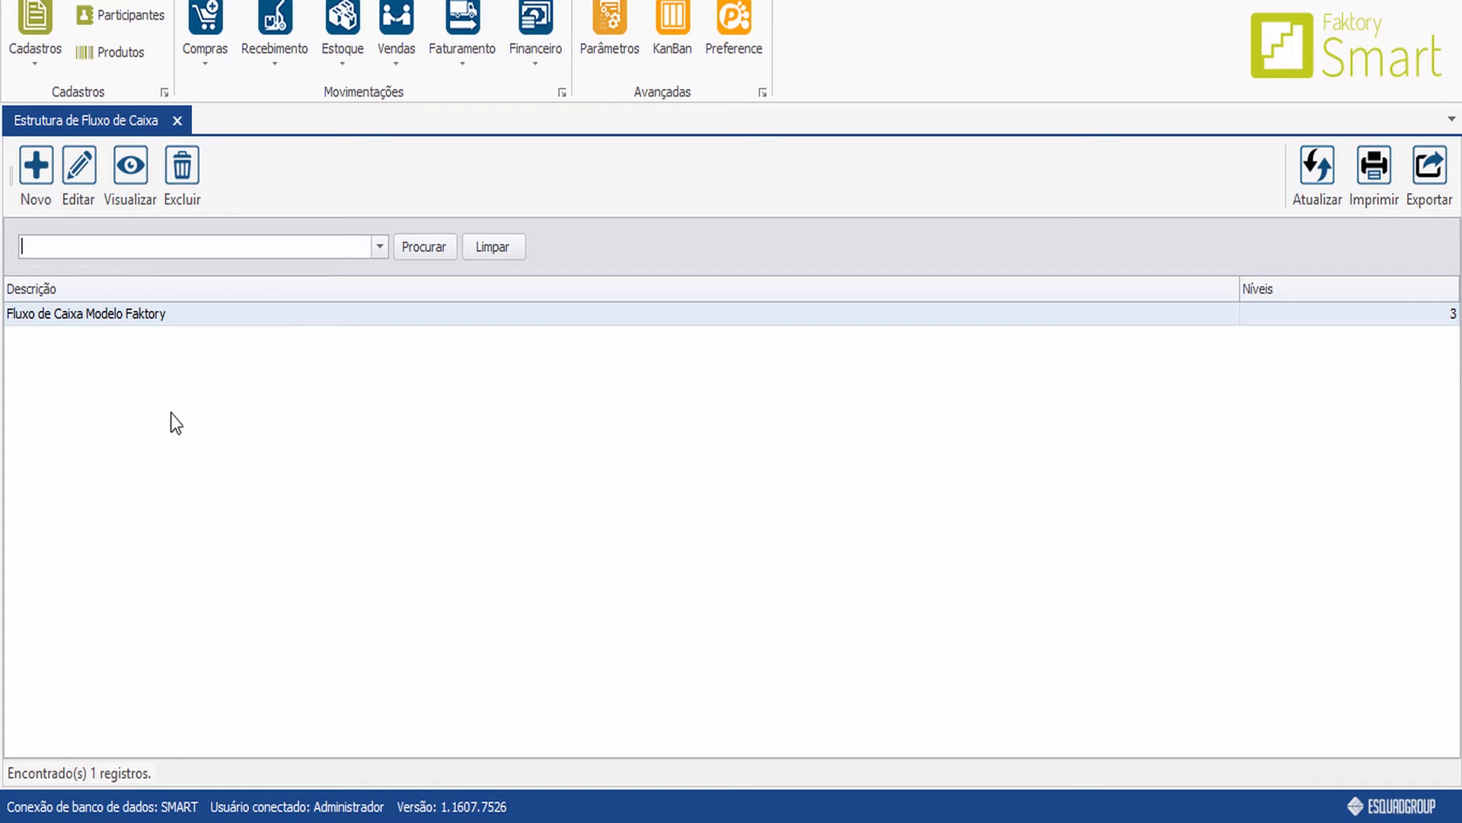
Create and save a cash flow structure named "Estrutura Faktory" with 3 levels having 1, 2 and 3 digits respectively
click(36, 169)
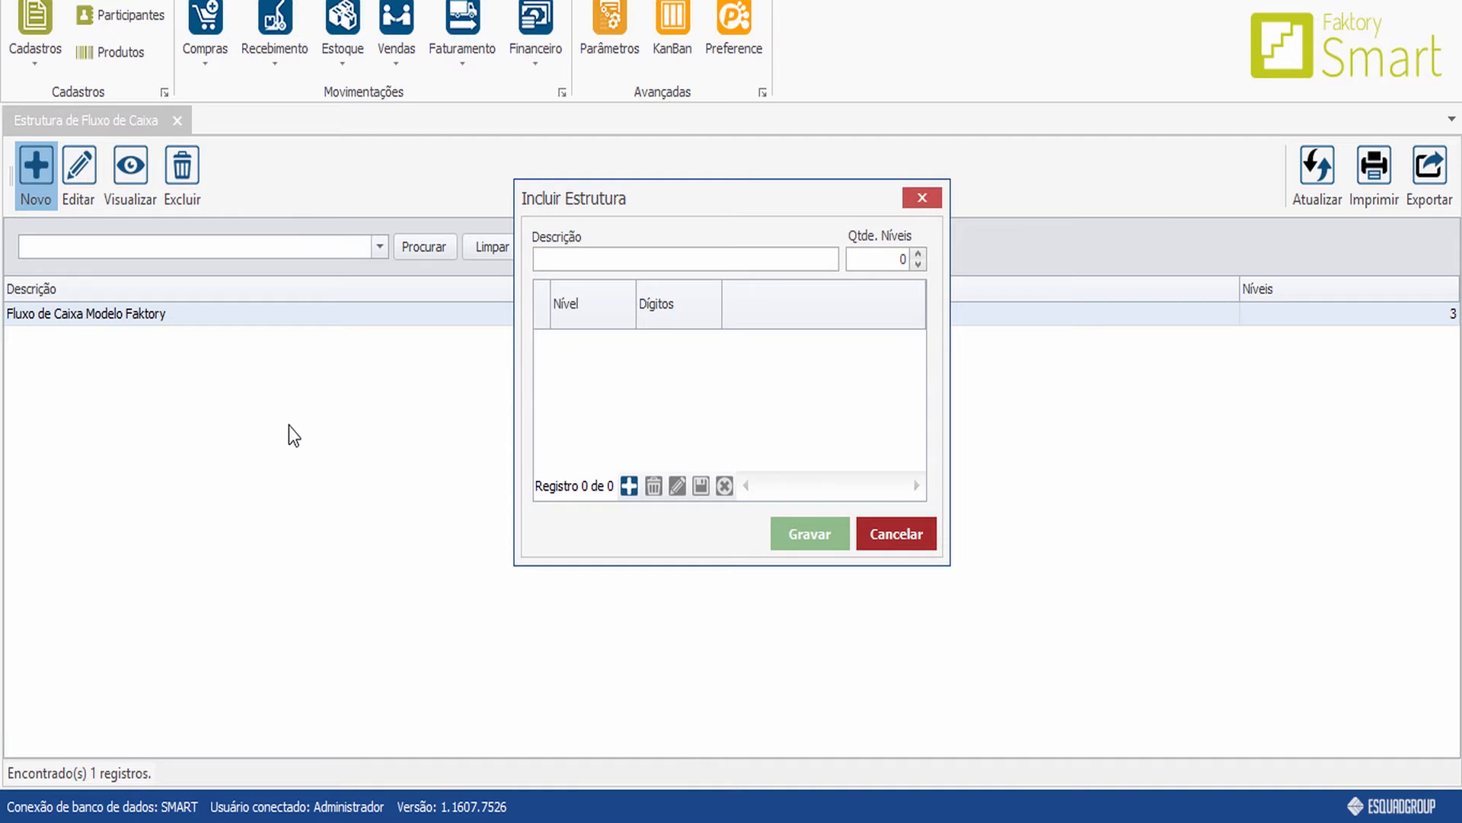
text(Estrutura Faktory)
click(629, 486)
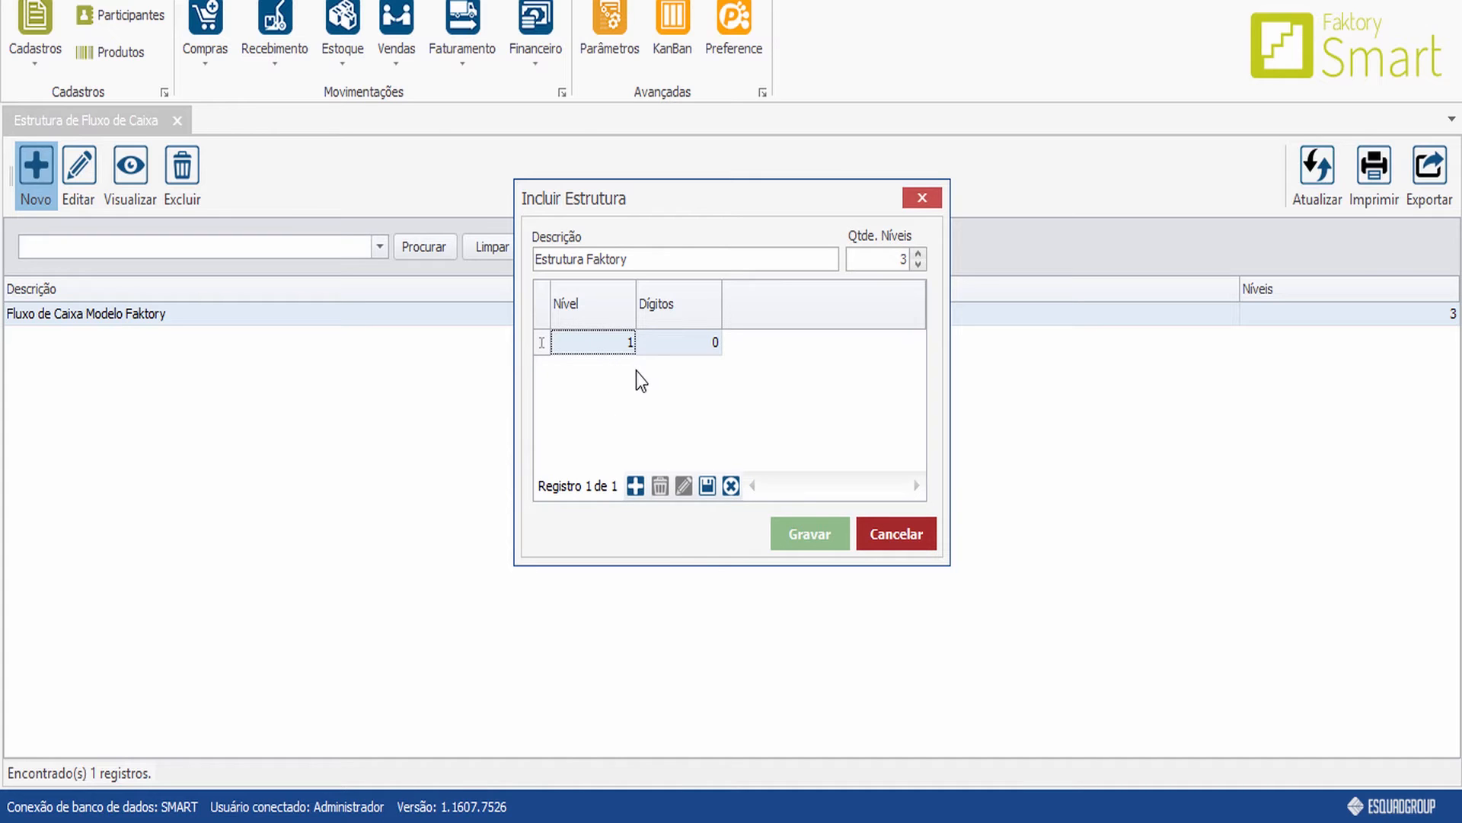
key(Tab)
text(1)
click(635, 490)
text(2)
click(636, 486)
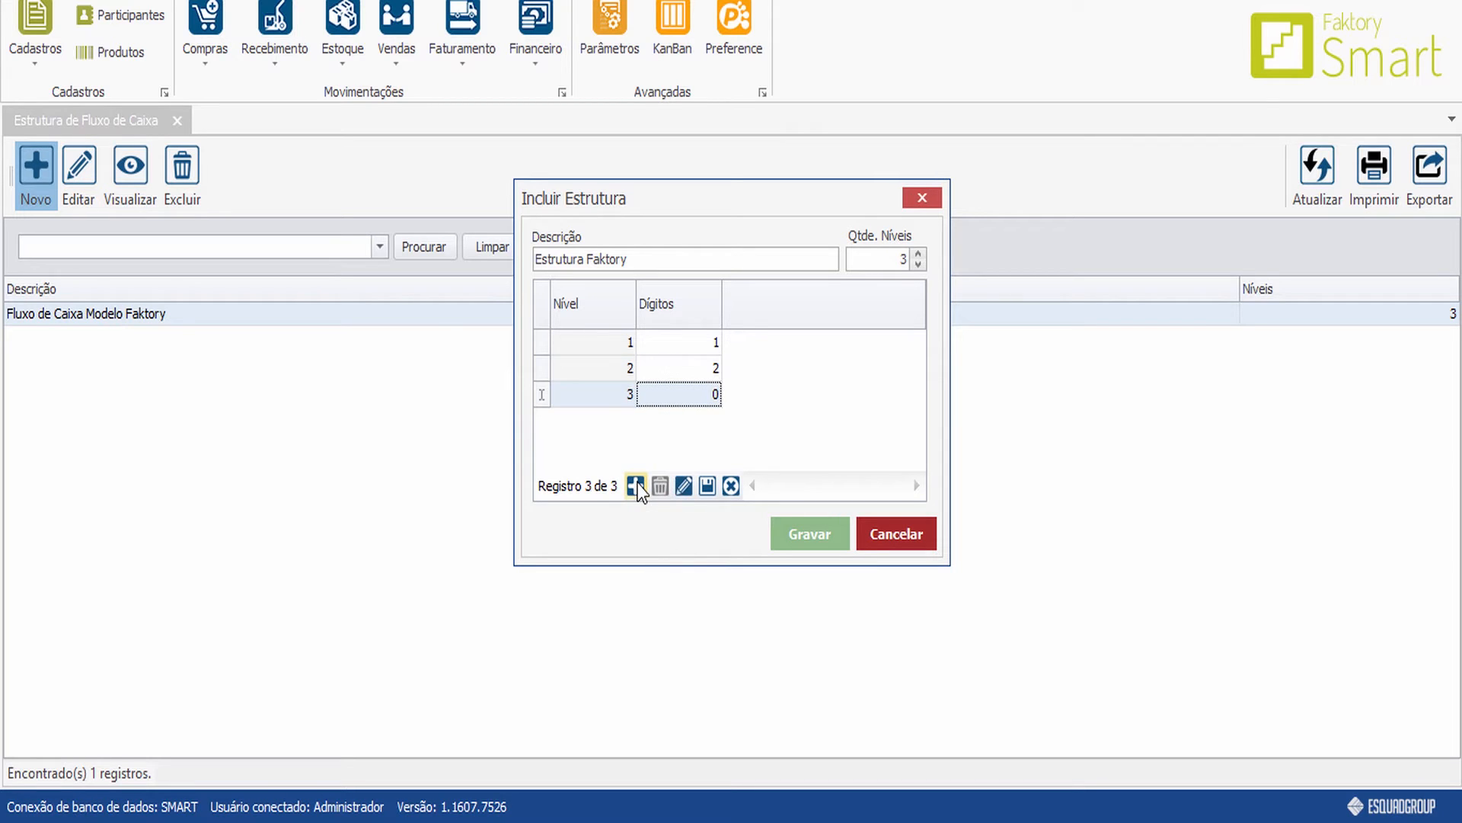
text(3)
click(810, 533)
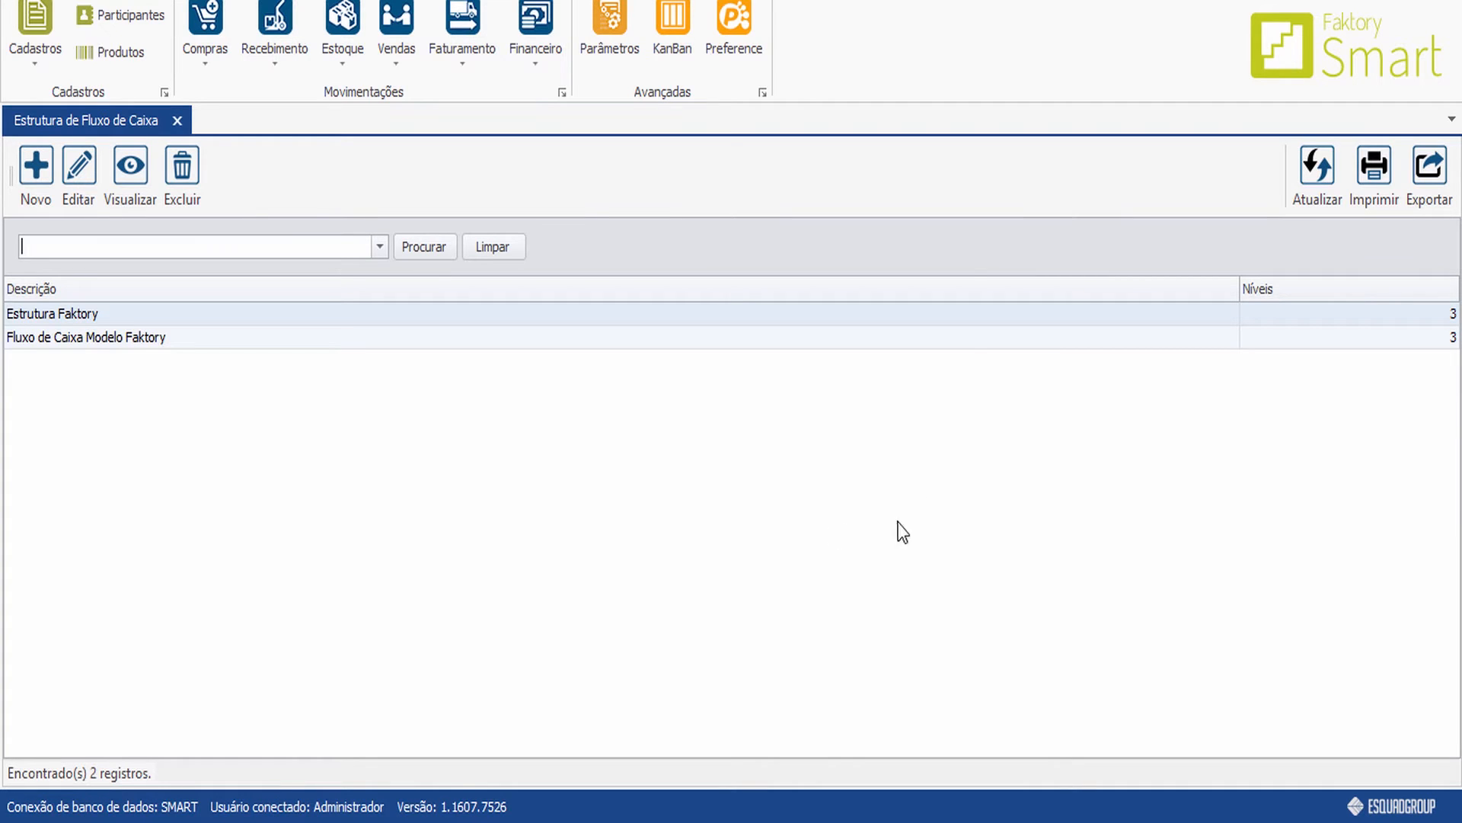
Start a new chart of accounts (Plano de Contas) described as "Plano Faktory" and based on the Estrutura Faktory structure
click(31, 26)
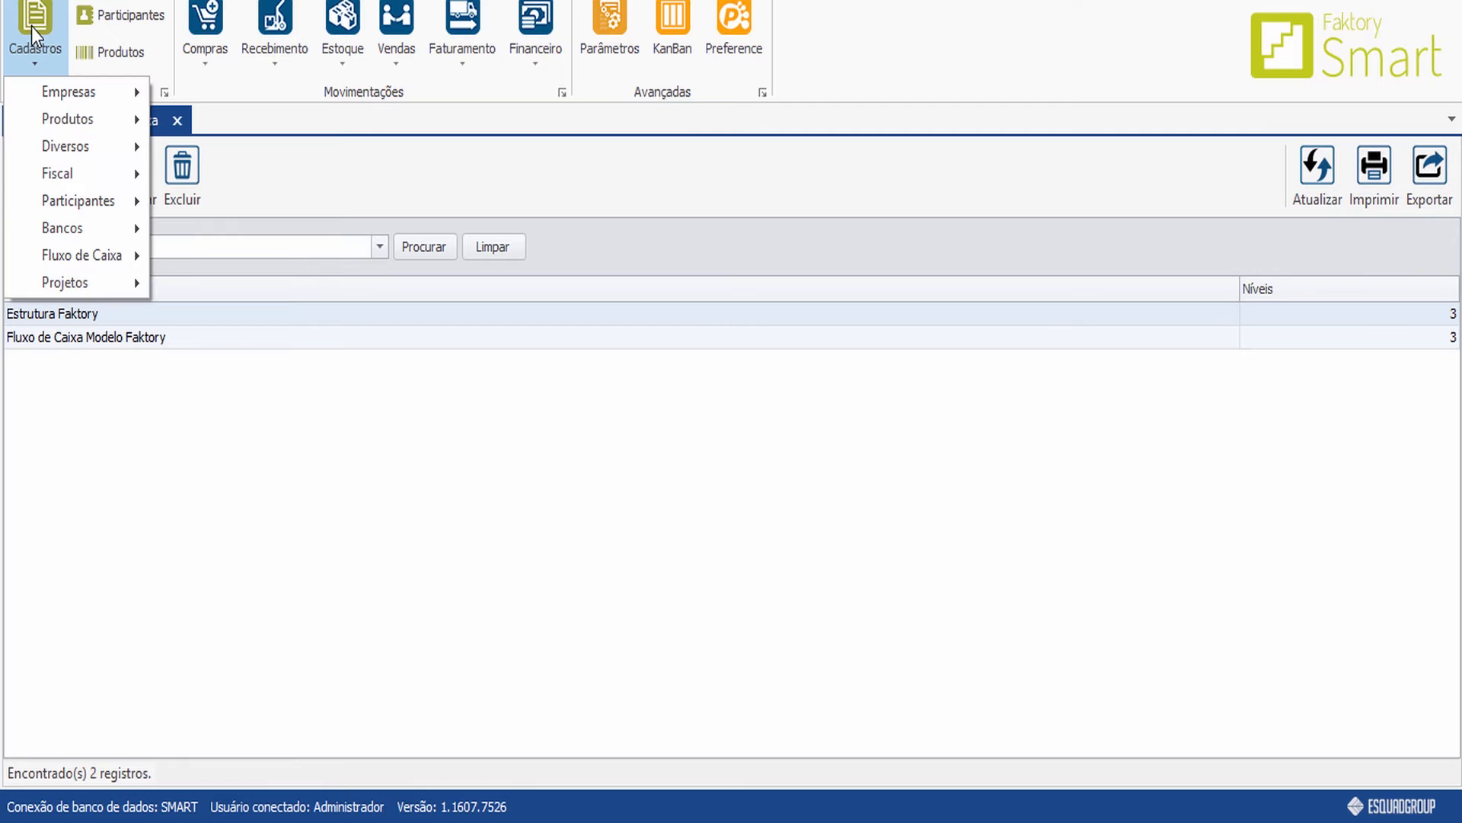
mouse_move(106, 259)
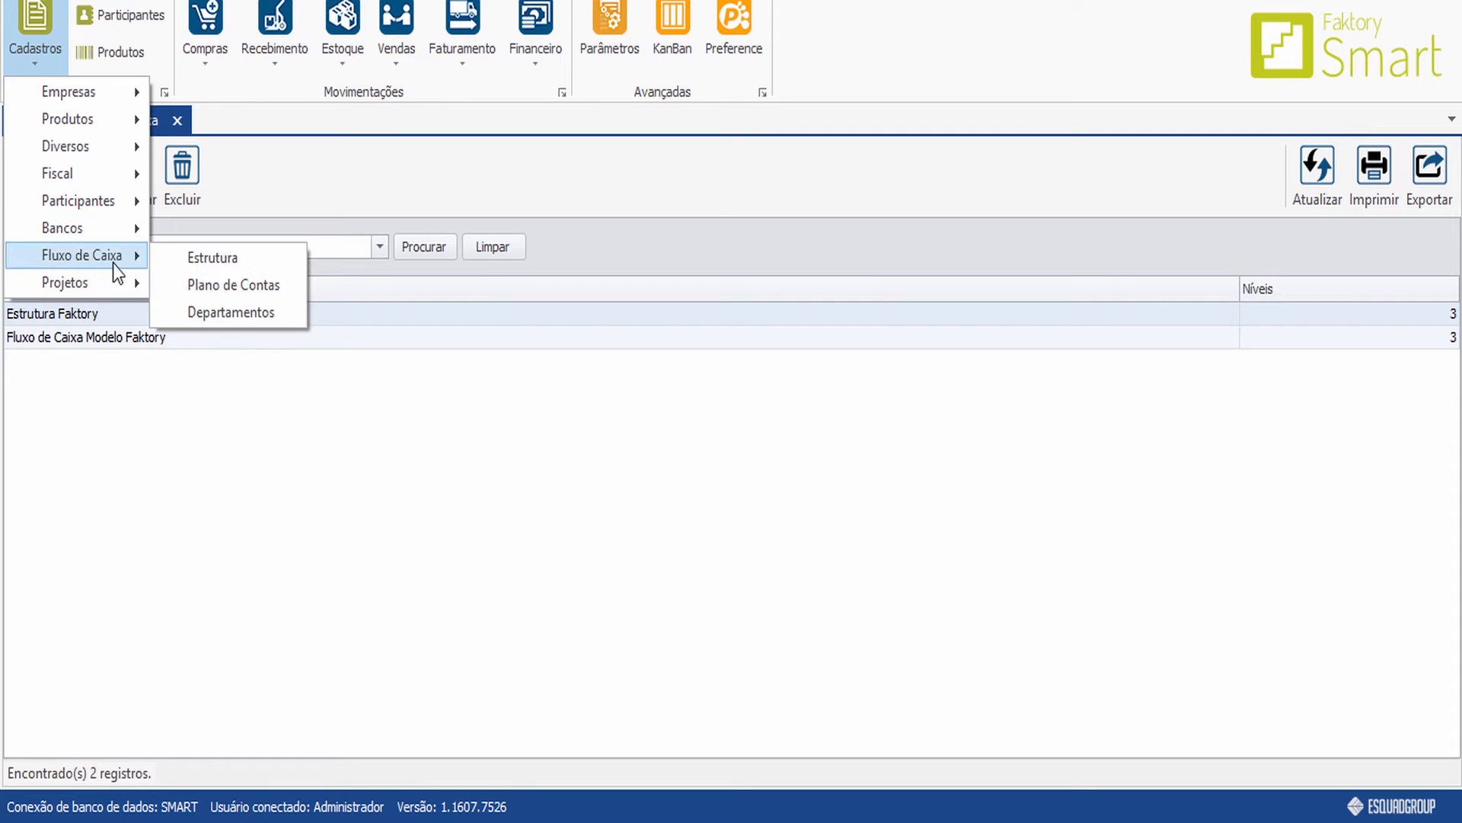
click(184, 294)
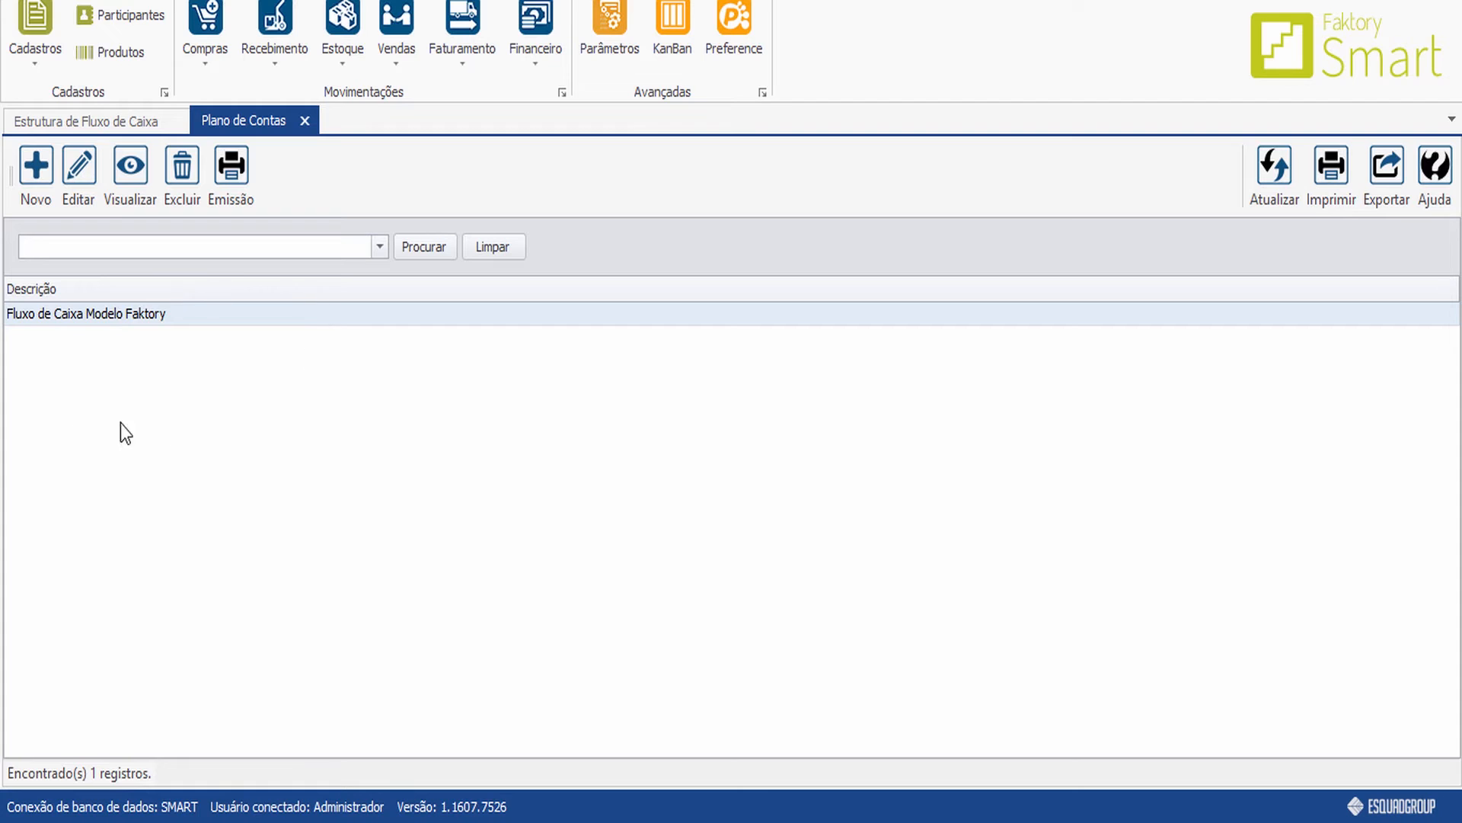
click(38, 169)
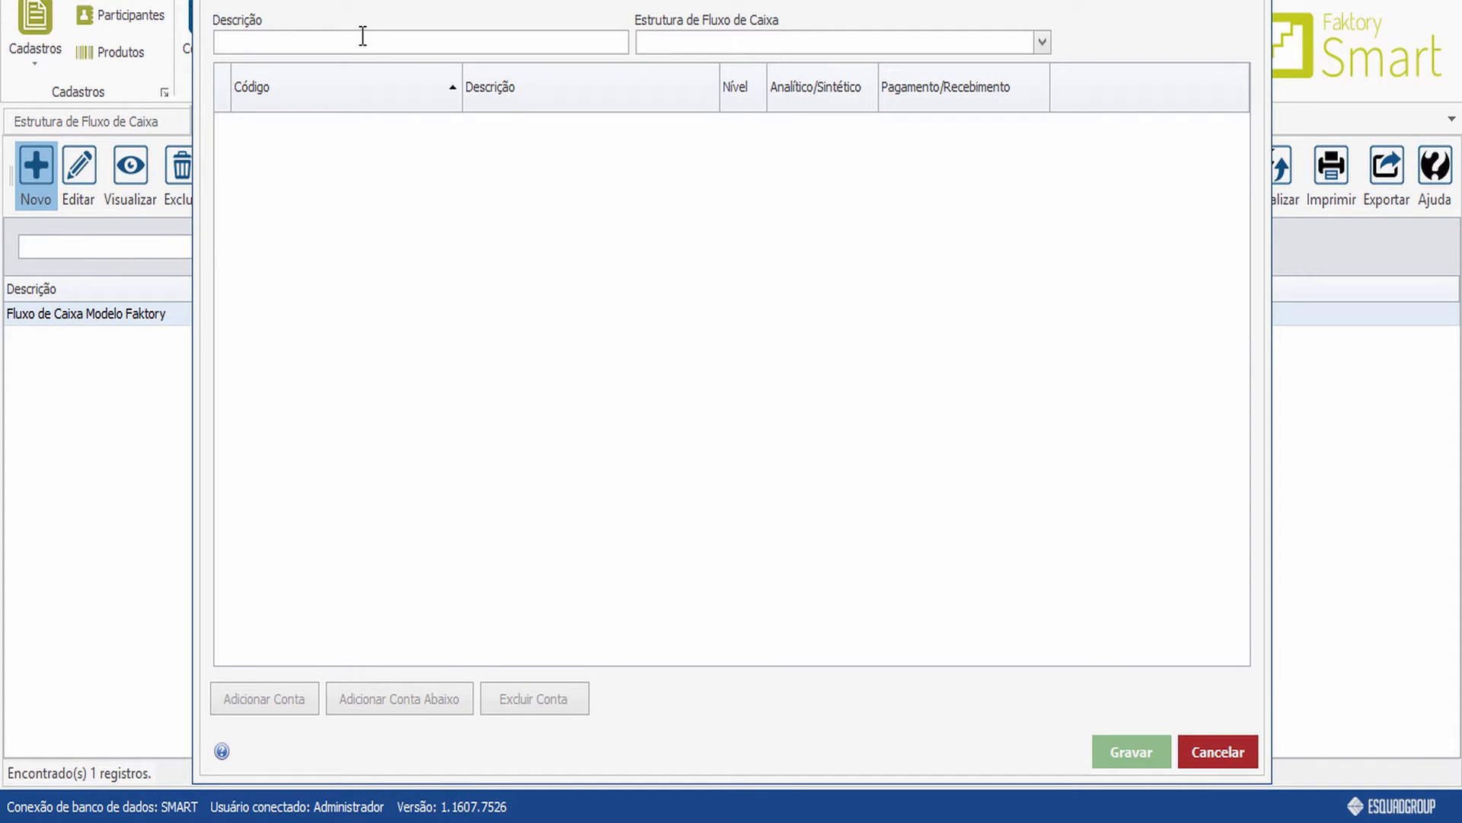
text(Plano Faktory)
click(784, 43)
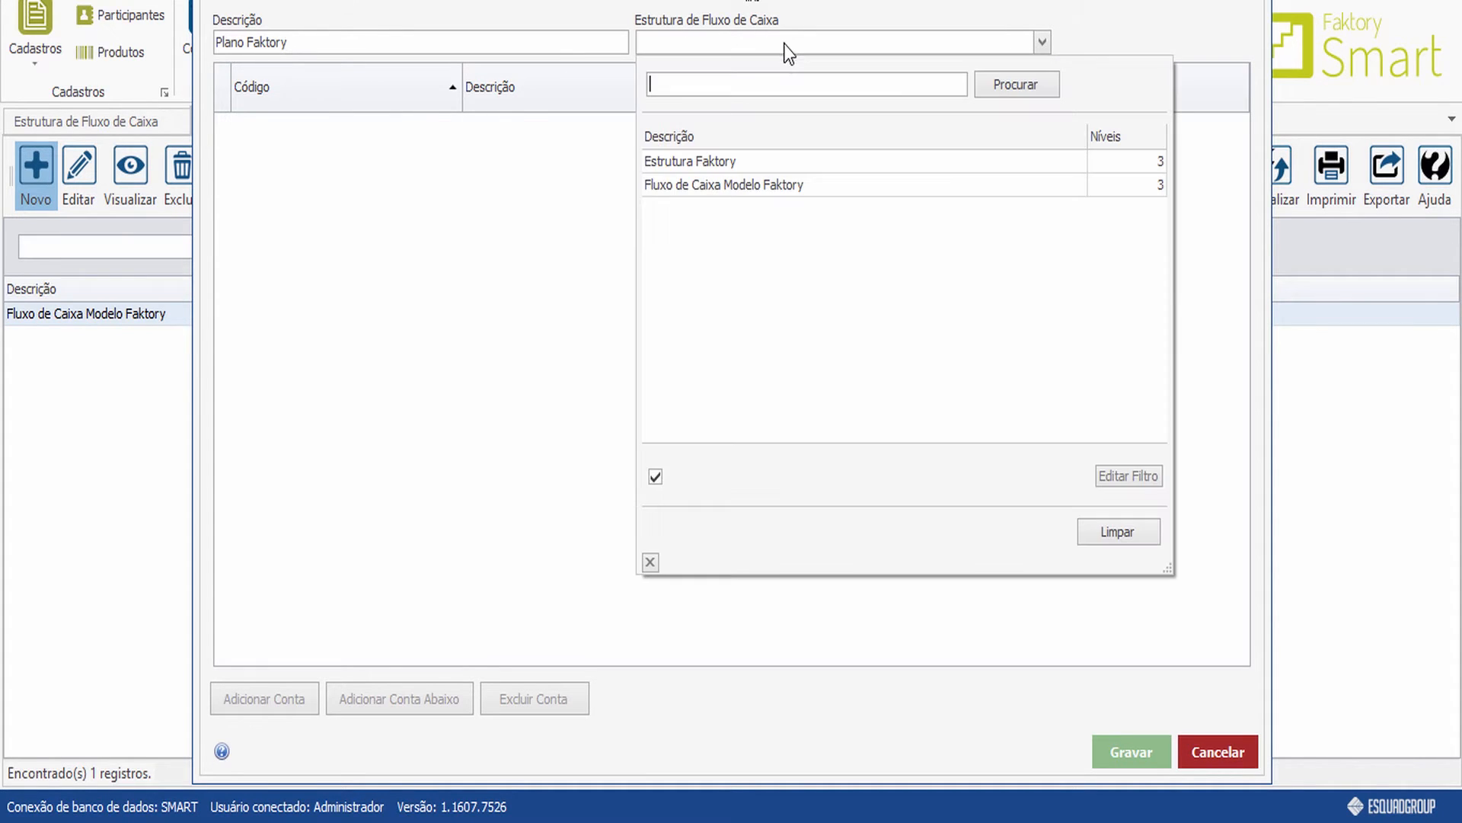
click(753, 168)
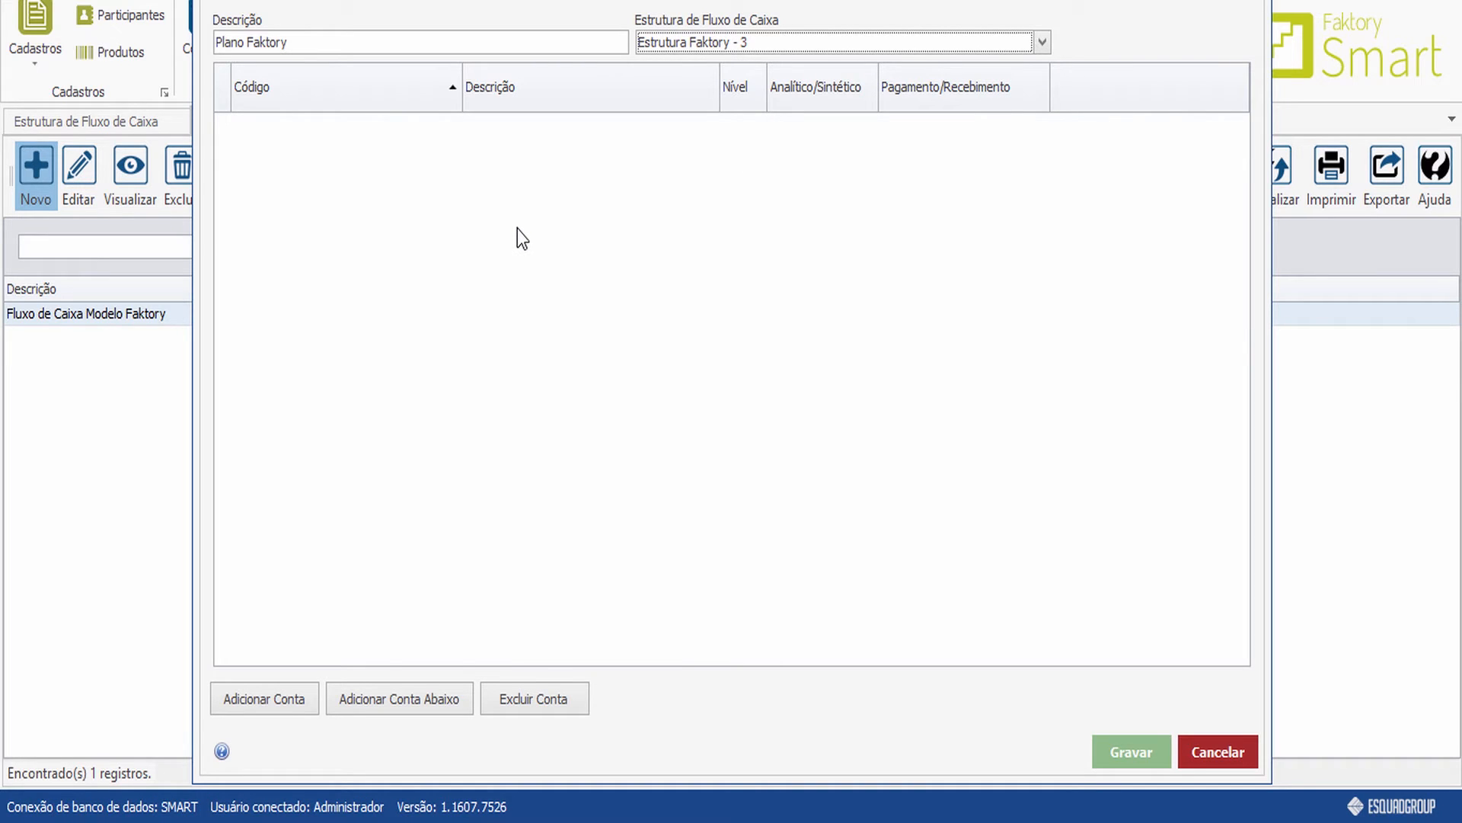
Add a level 1 account with the description RECEITAS to the chart of accounts
click(272, 695)
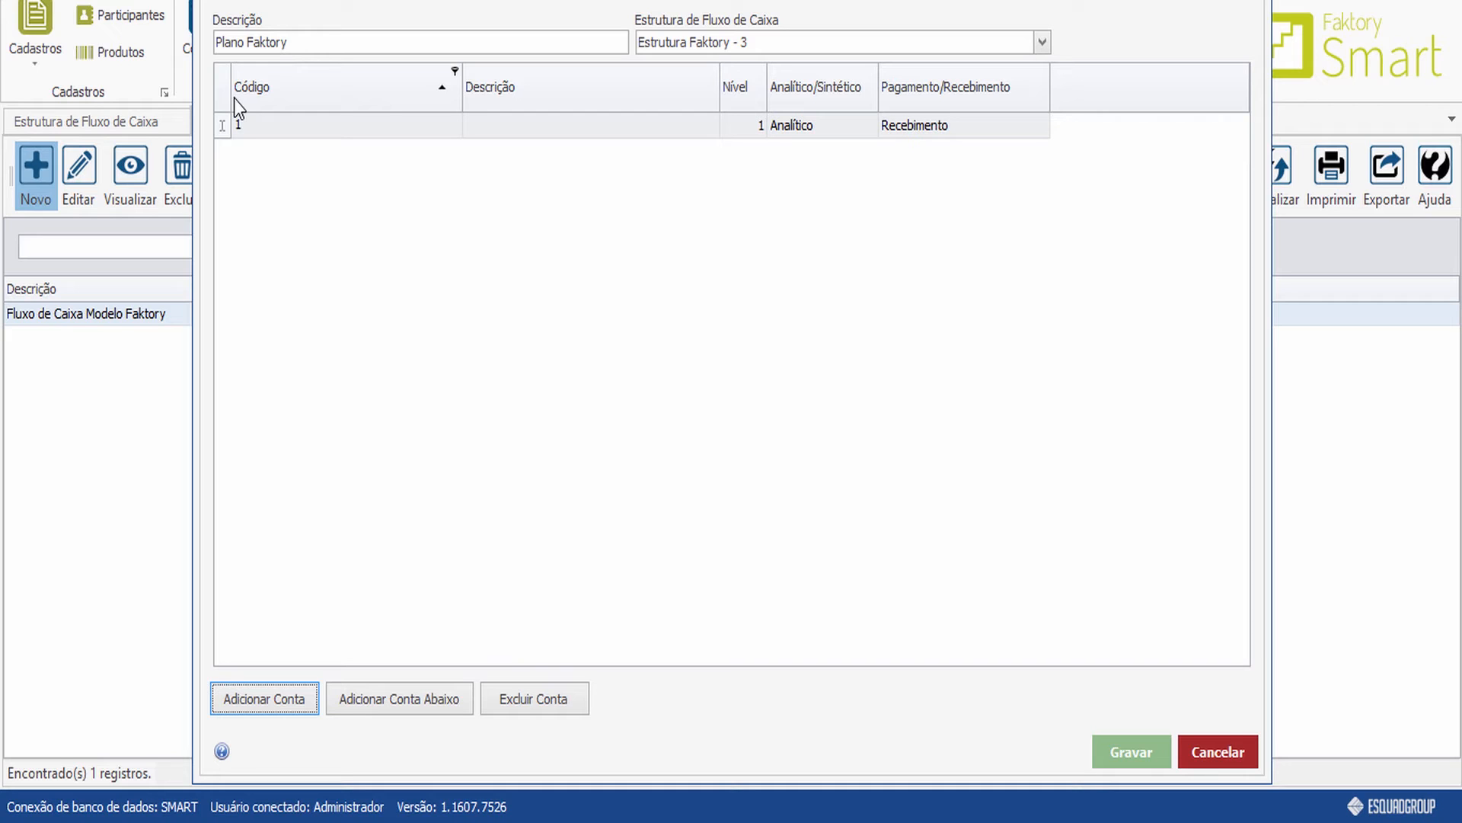
click(494, 127)
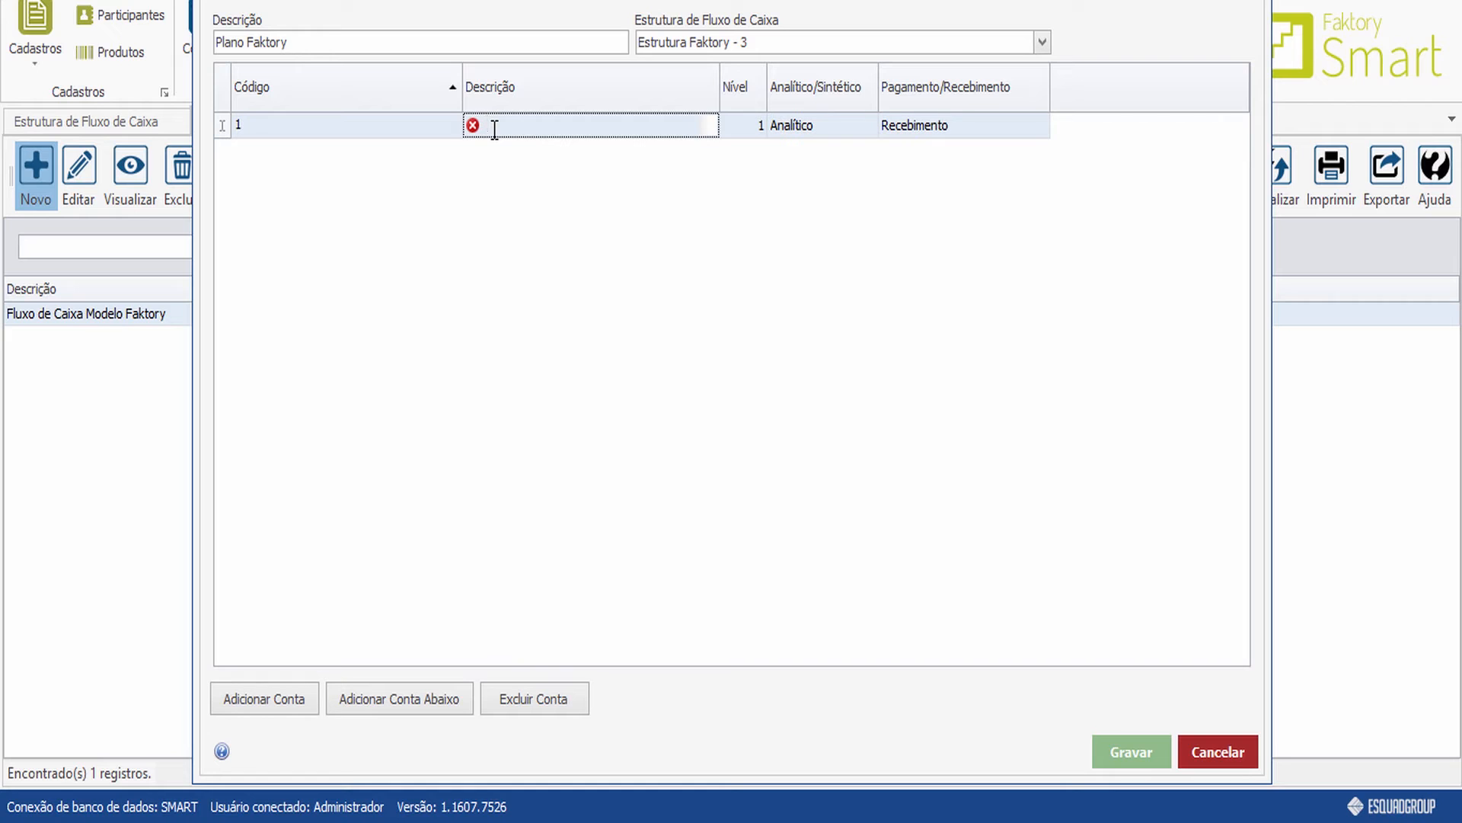
text(RECEITAS)
Add RECEITAS SOBRE COMERCIALIZAÇÃO as a subaccount of RECEITAS, with the level 3 account "Venda de Produtos" beneath it
click(415, 702)
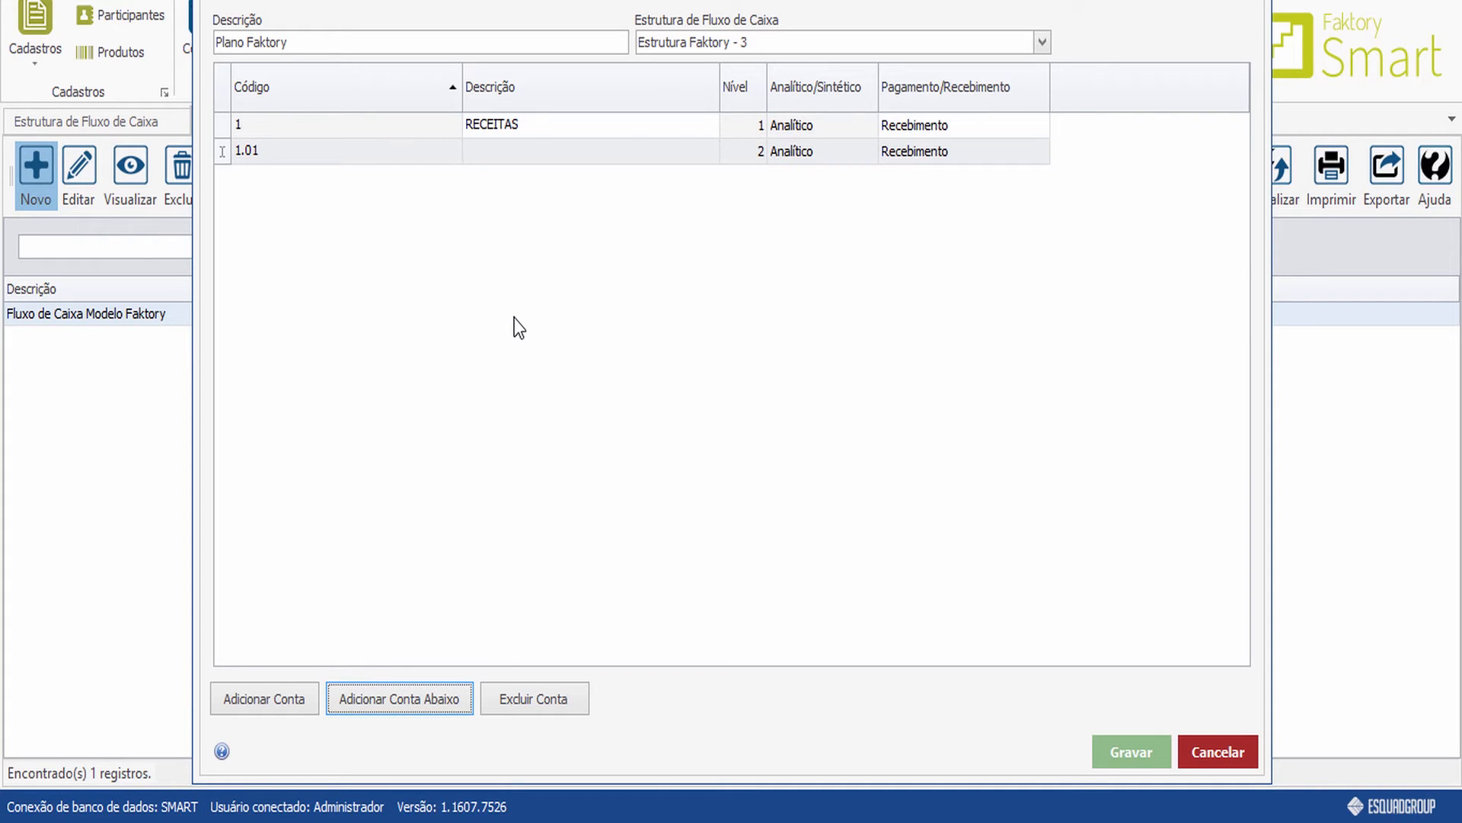
click(499, 152)
text(RECE)
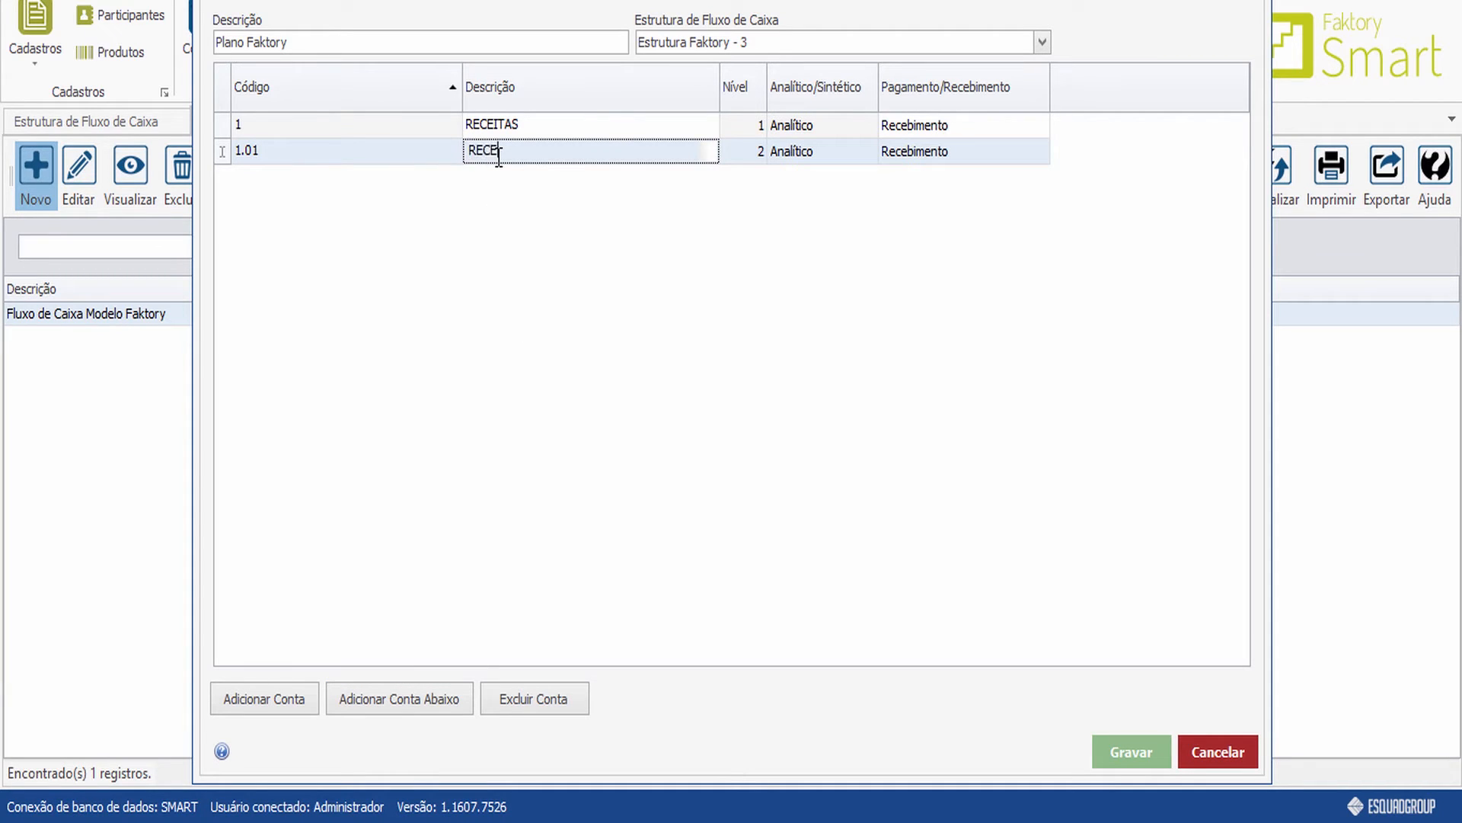
text(ITAS SOBRE COMERCIALIZAÇÃO)
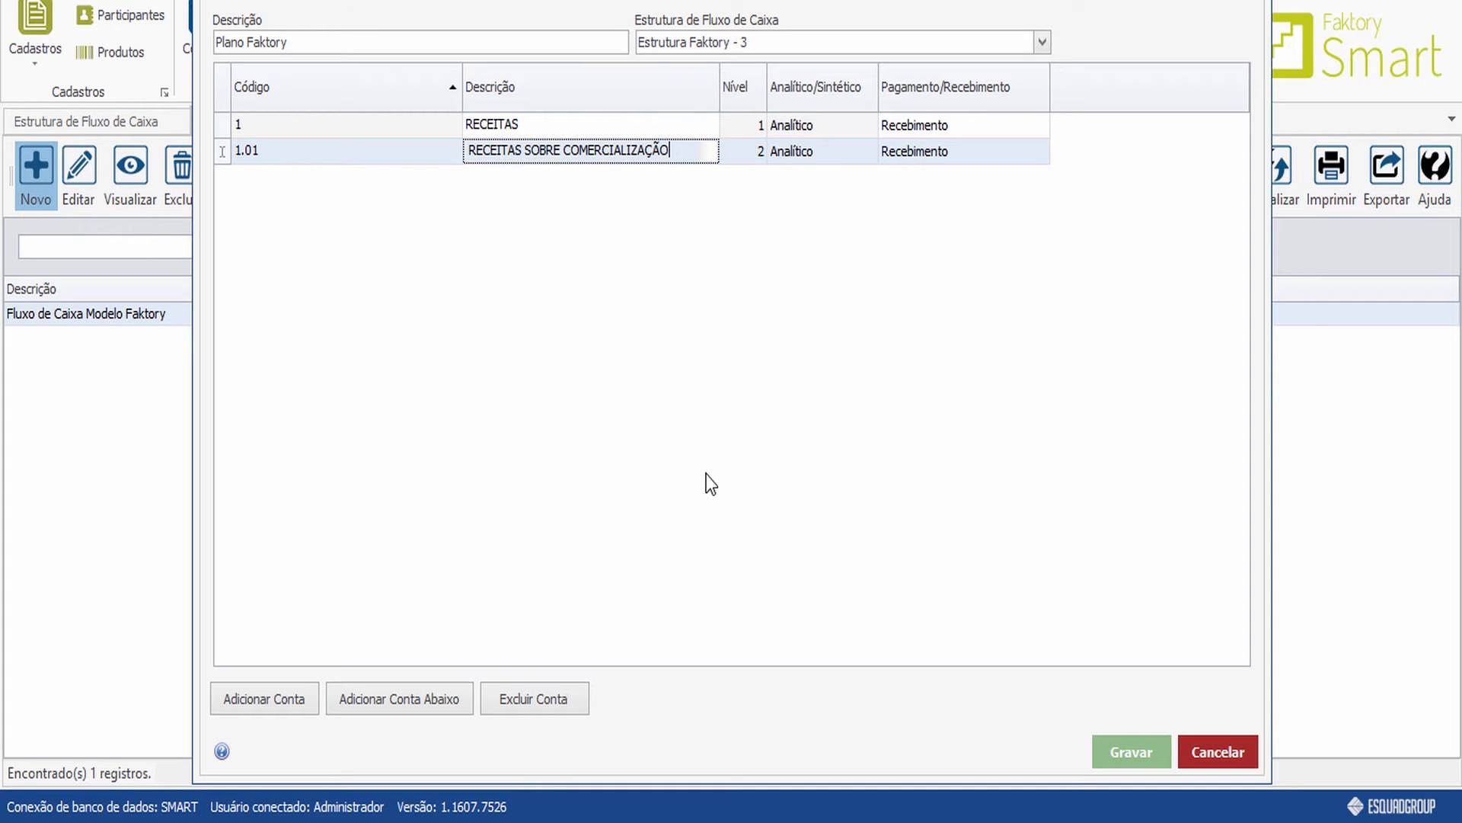
click(411, 694)
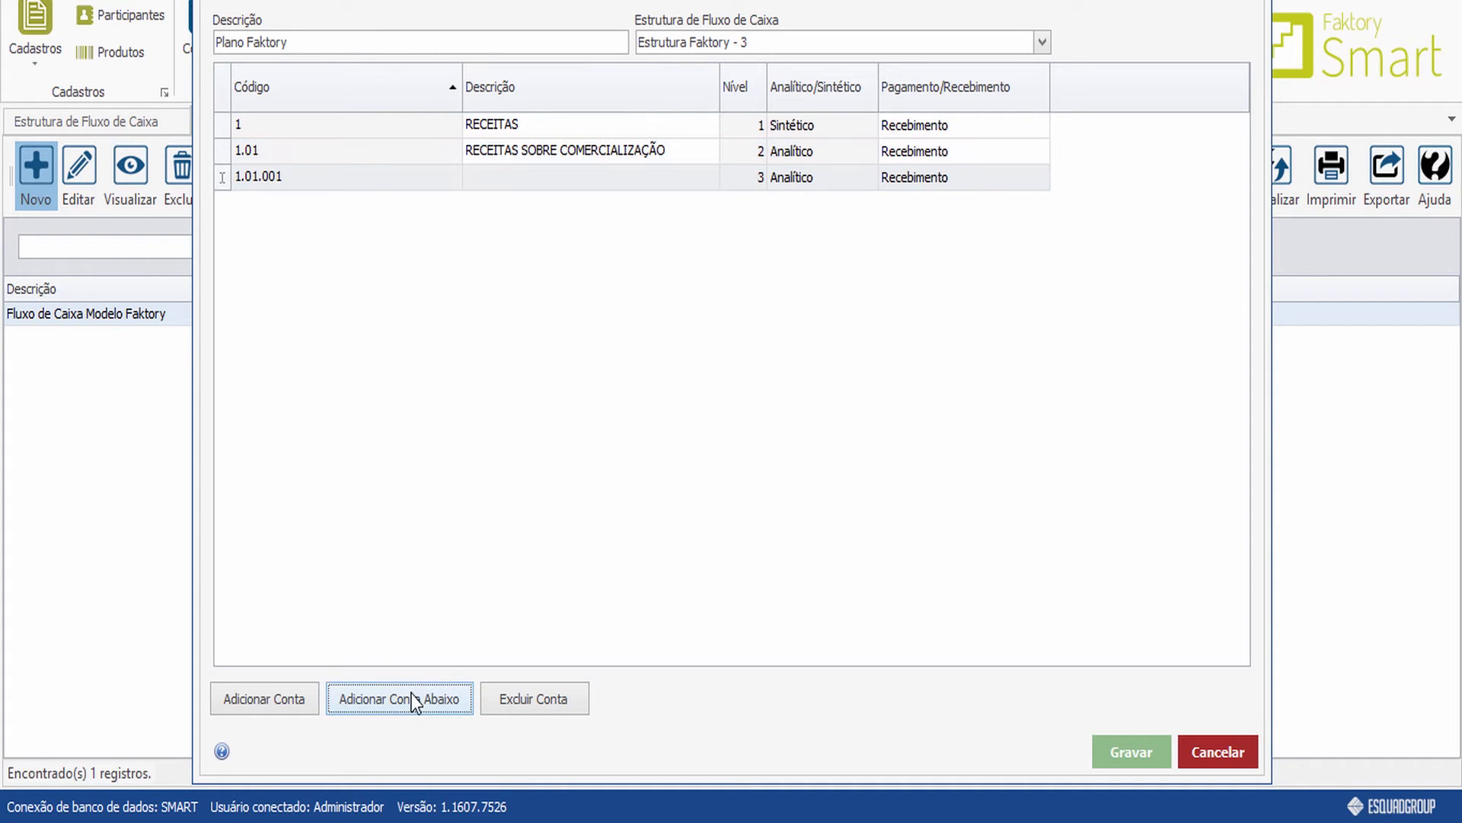
click(524, 181)
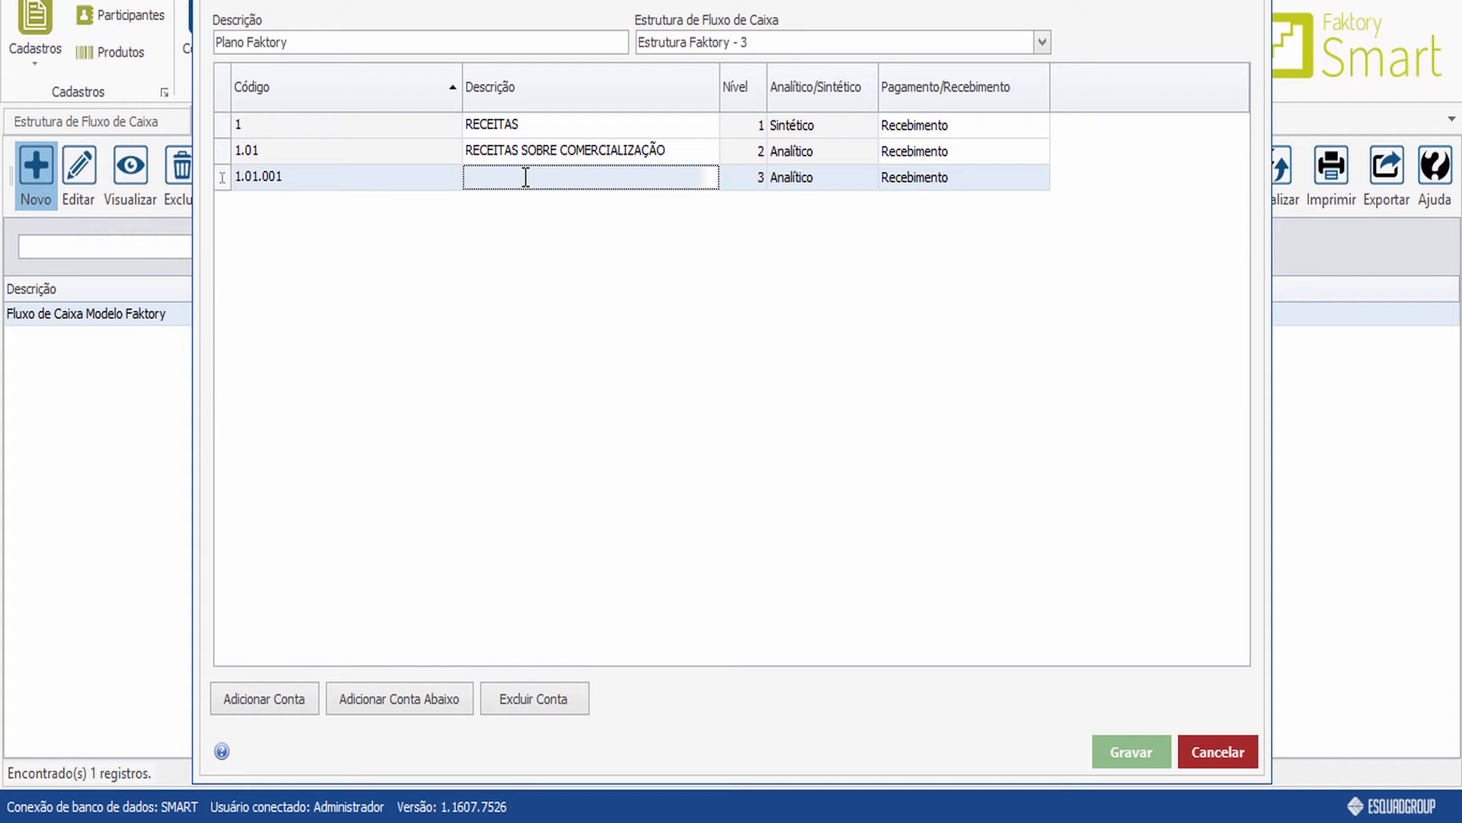
text(Venda de Produtos)
Add a second subaccount of RECEITAS named RECEITAS SOBRE SERVIÇOS, with the level 3 account "Serviços Prestados" beneath it
click(225, 126)
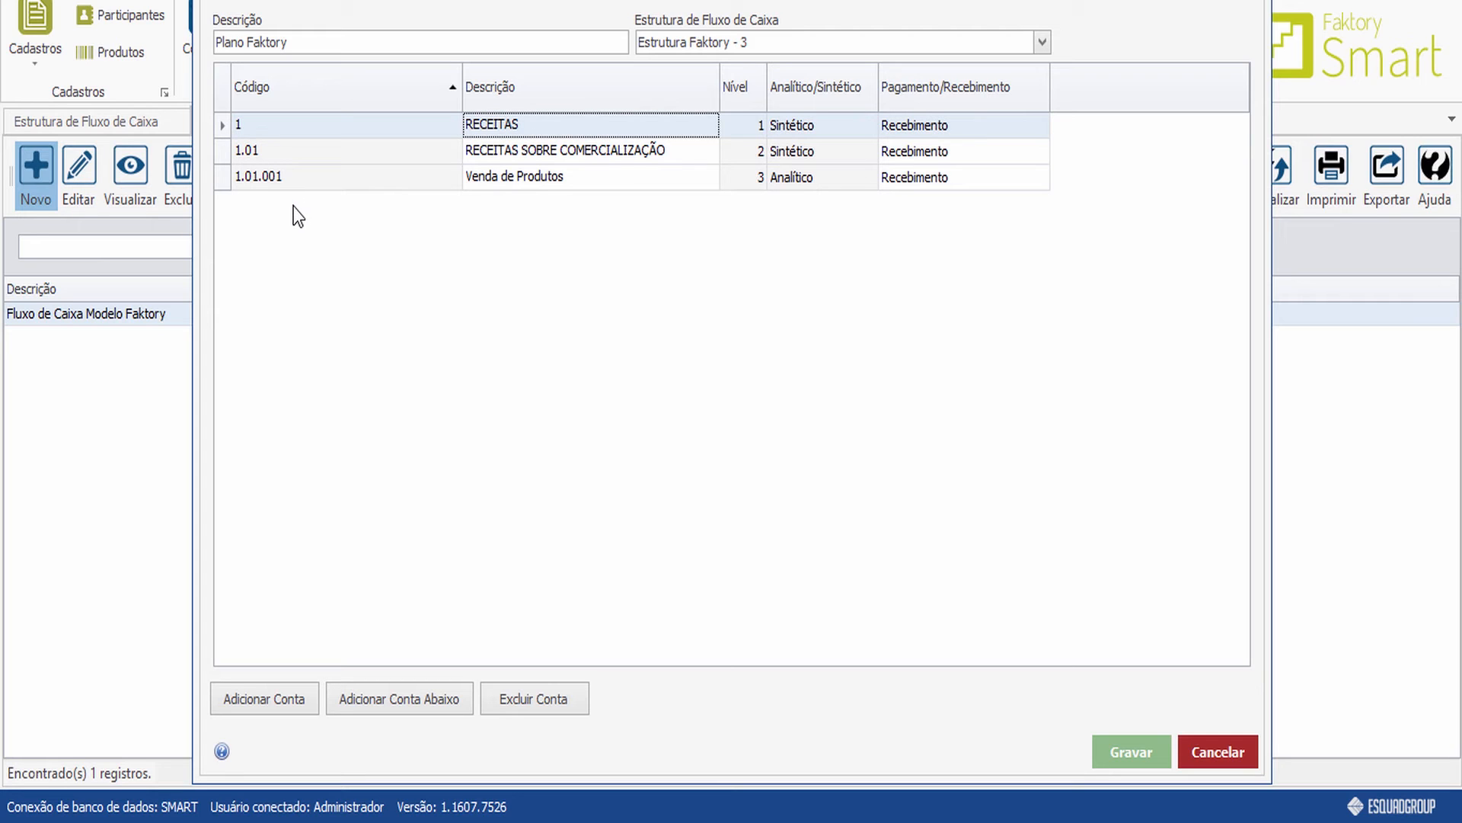
click(415, 703)
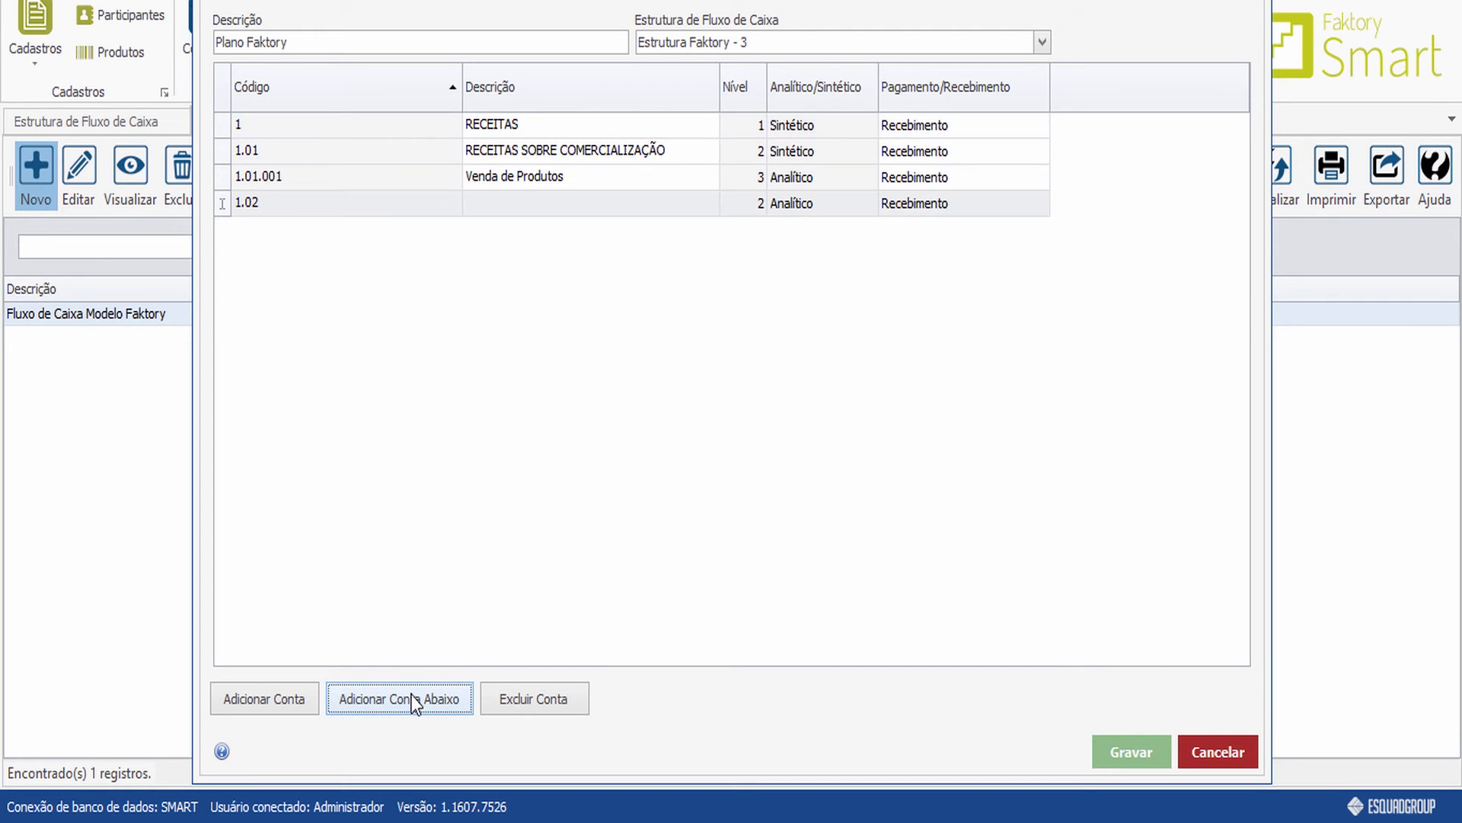
click(551, 203)
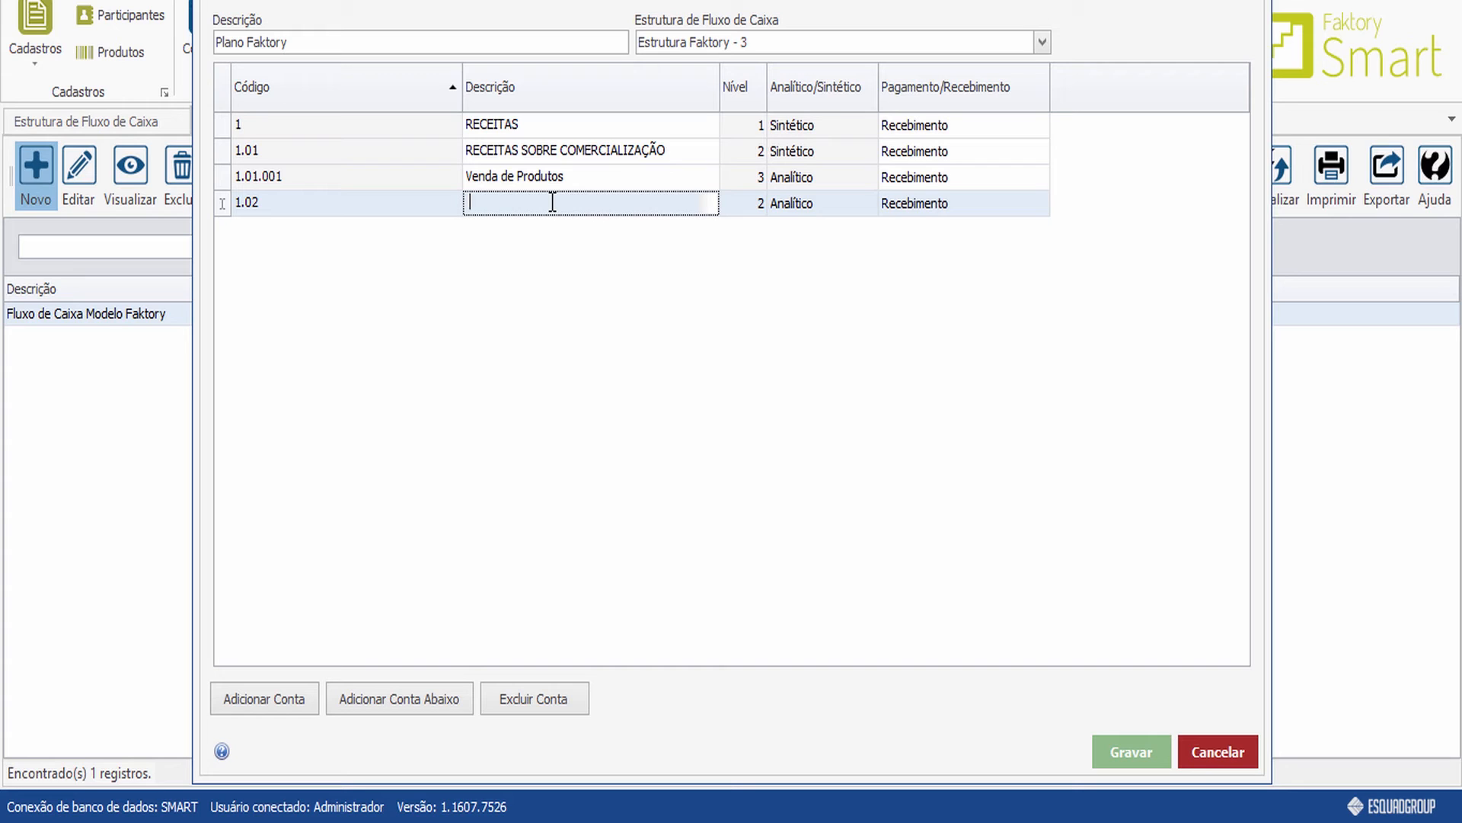
text(RECEITAS SOBRE SERVIÇOS)
click(402, 707)
click(548, 226)
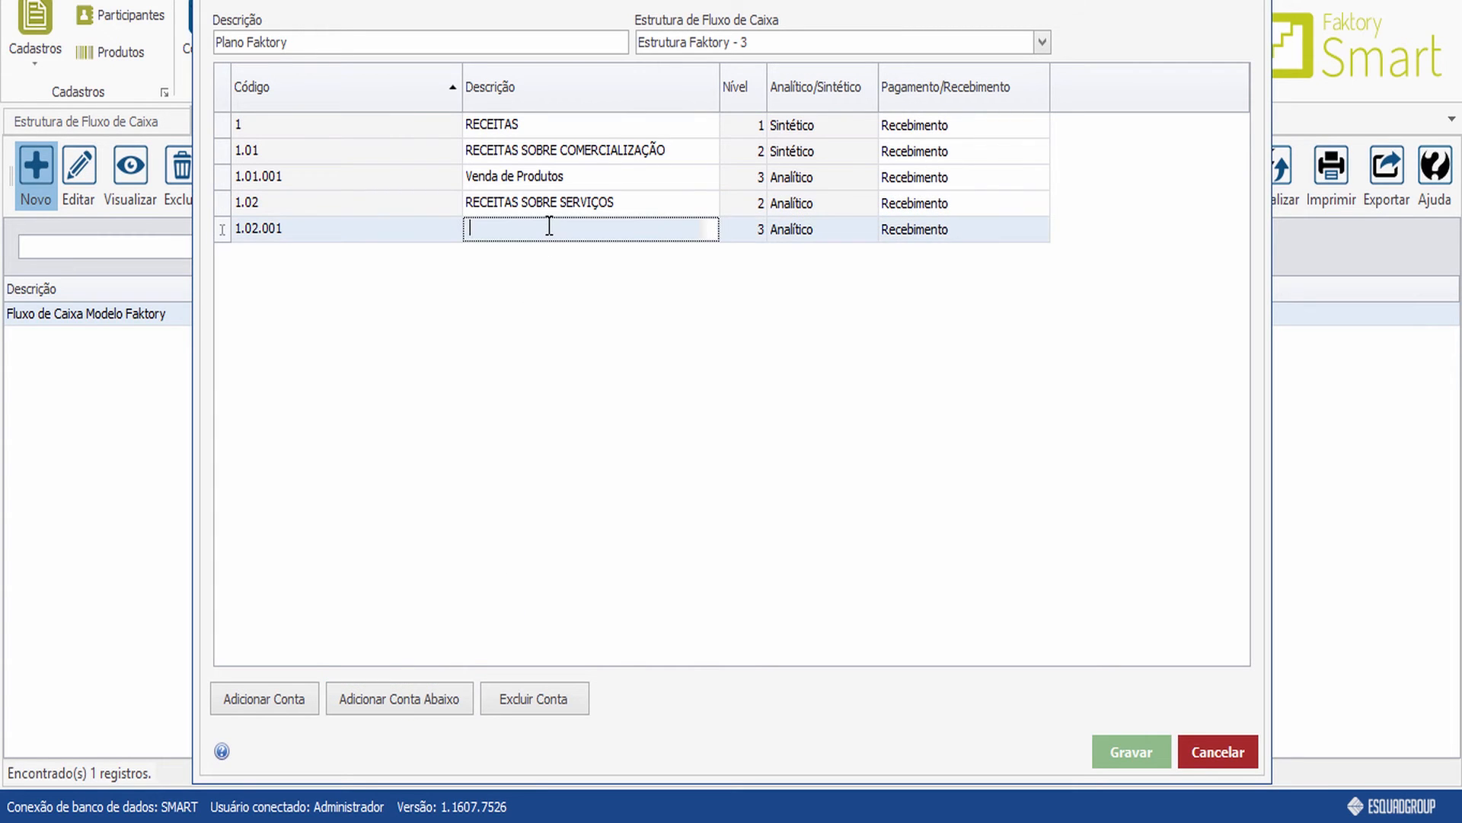
text(Serviços Prestados)
Add a level 1 account with the description DESPESAS and set its type to Pagamento
click(229, 124)
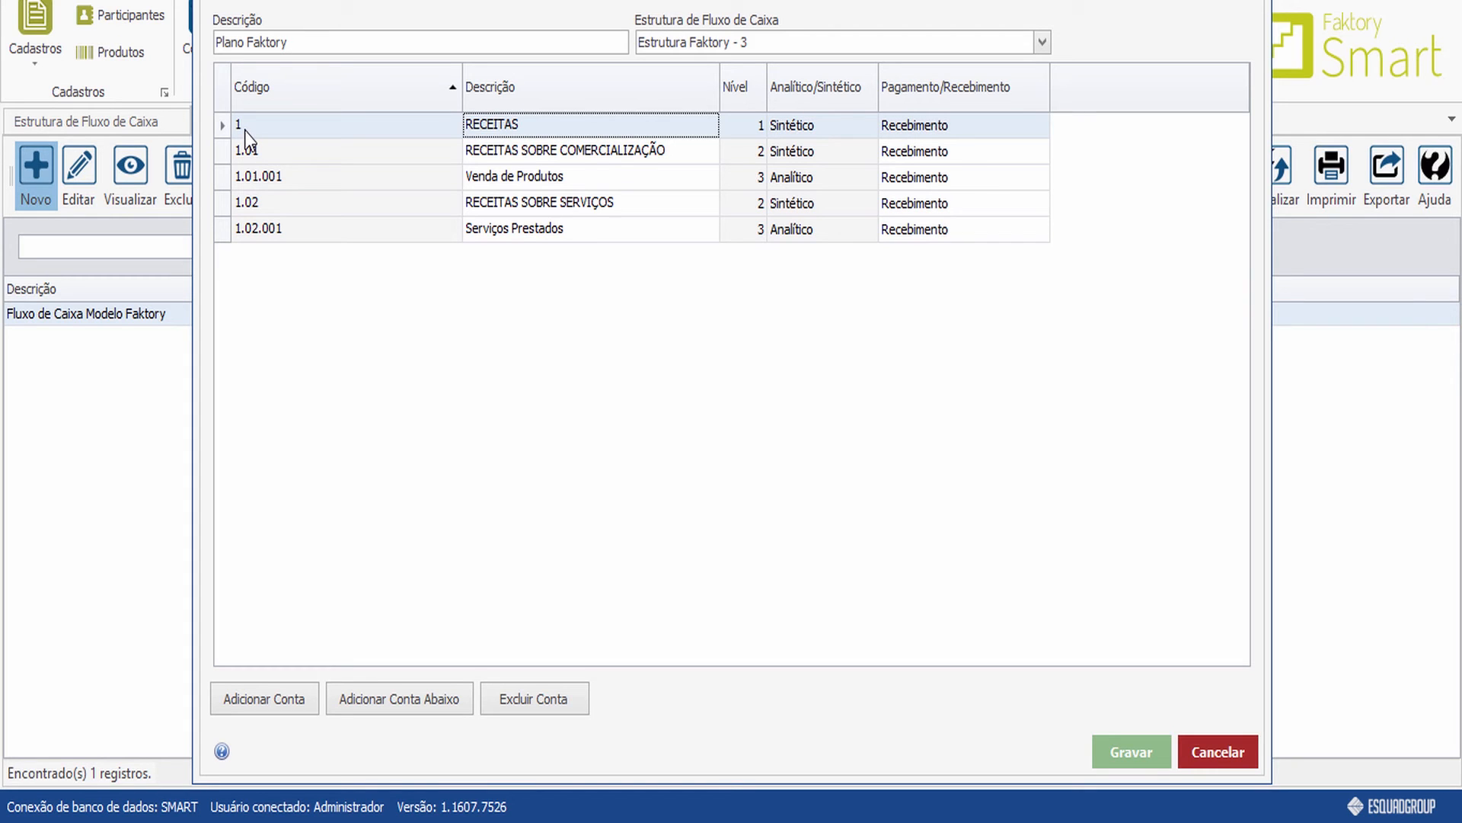
click(279, 702)
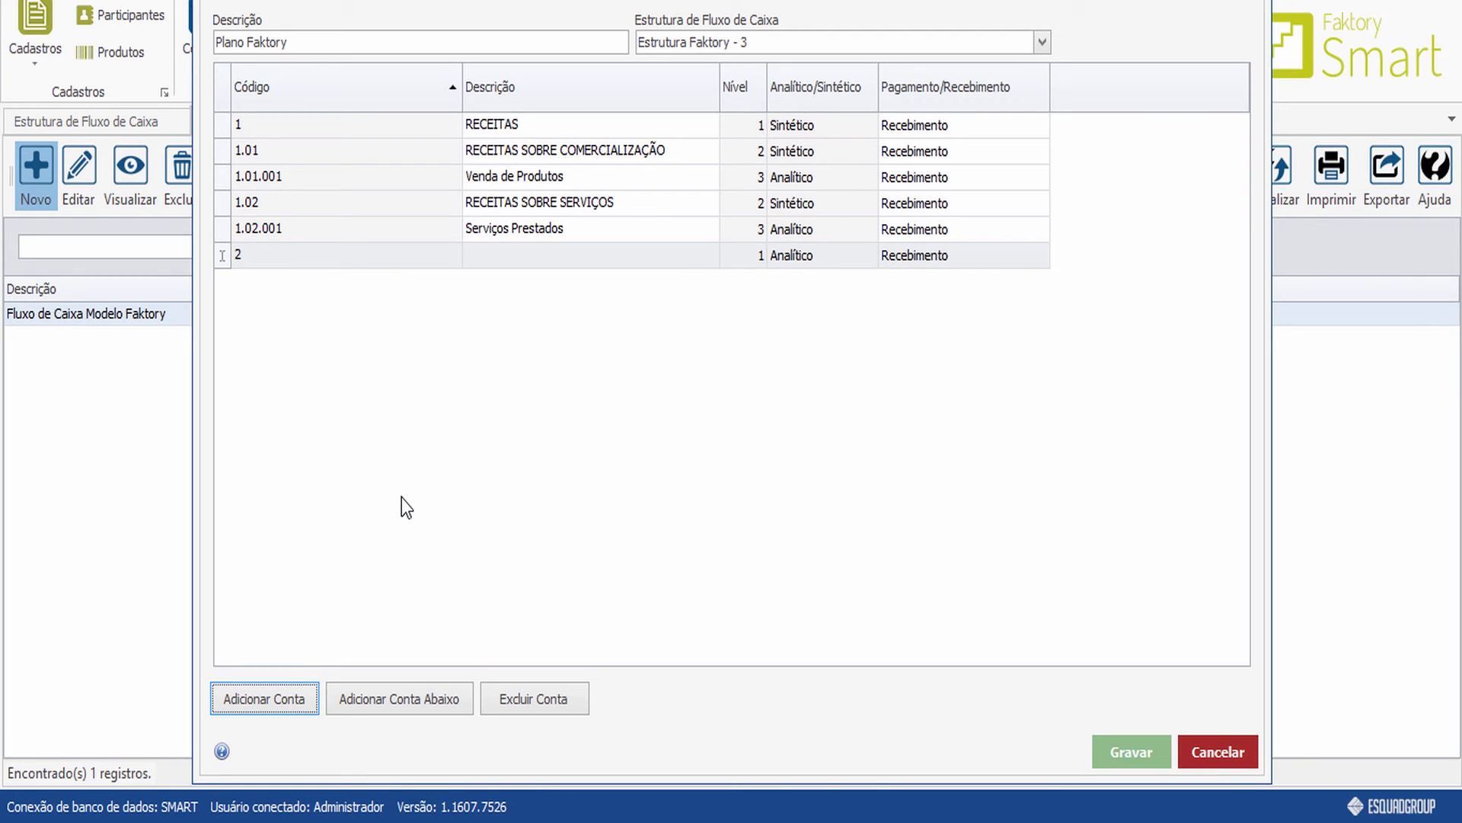
click(549, 256)
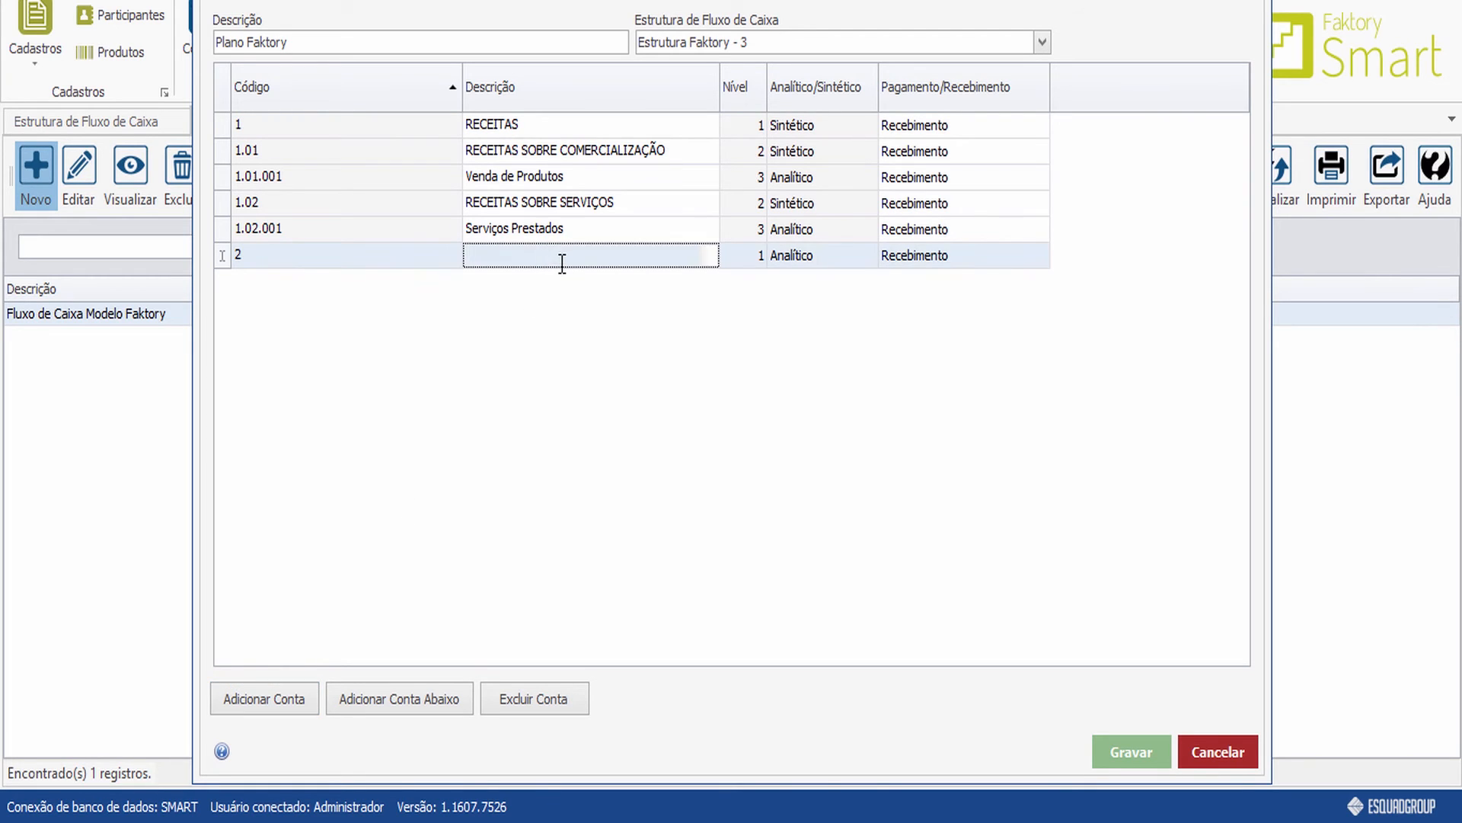
text(DESPESAS)
click(953, 257)
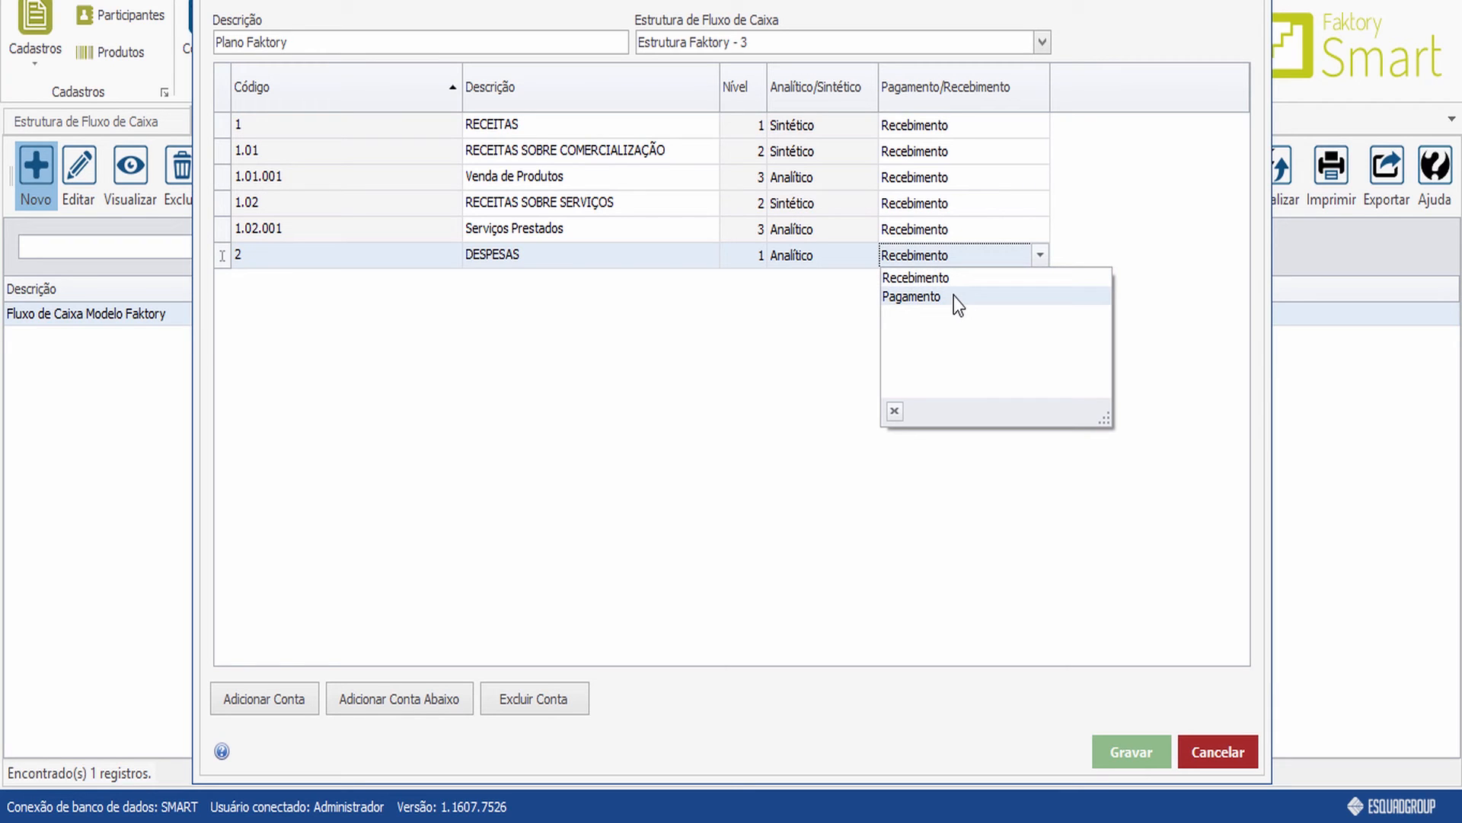
click(953, 295)
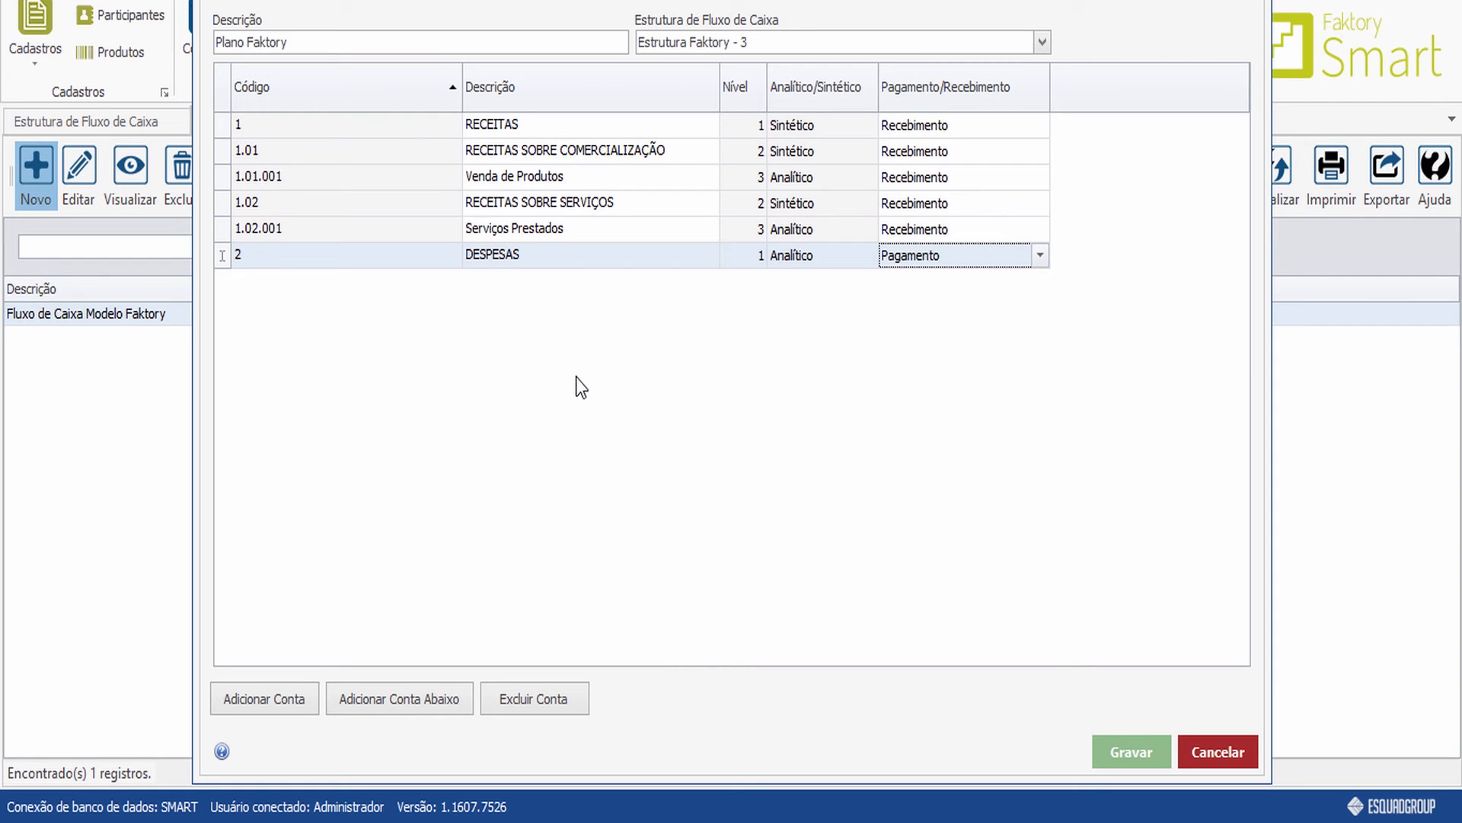
Add DESPESAS SOBRE COMPRAS as a subaccount of DESPESAS, with the level 3 account "Compra de Material Produtivo" beneath it
click(409, 712)
click(528, 290)
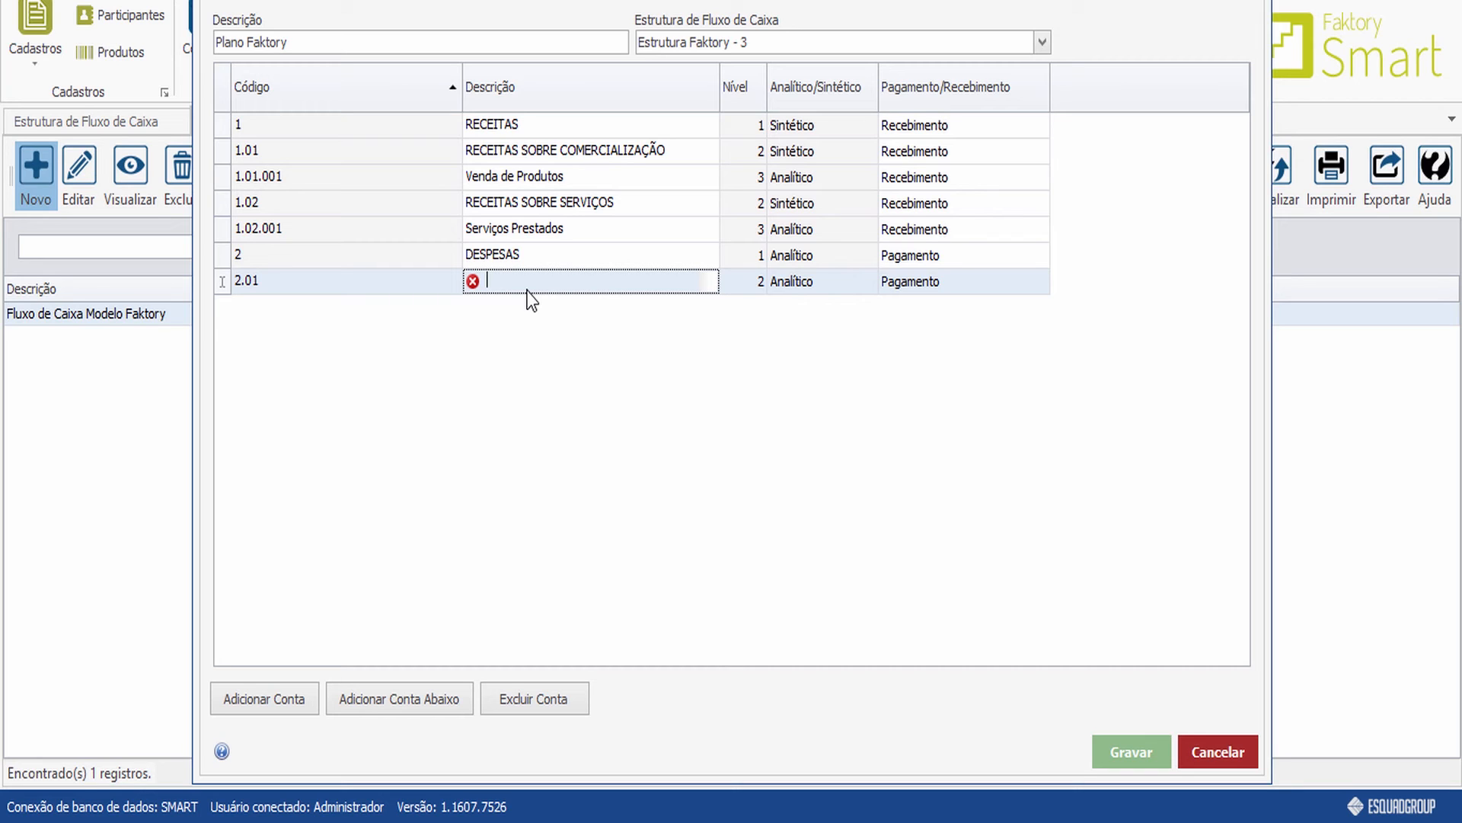
text(DESPESAS SOBRE COMPRAS)
click(428, 693)
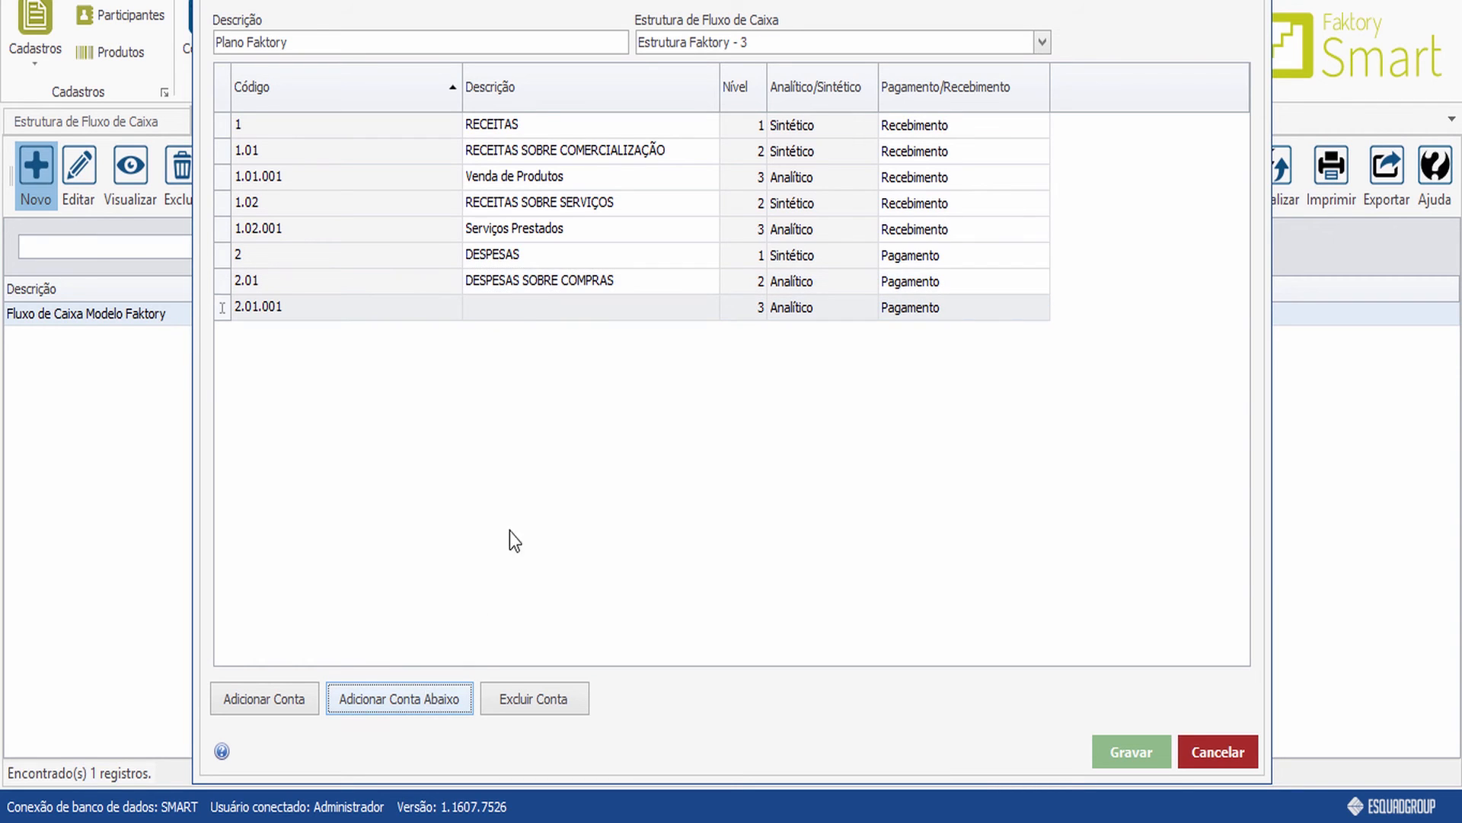
click(531, 312)
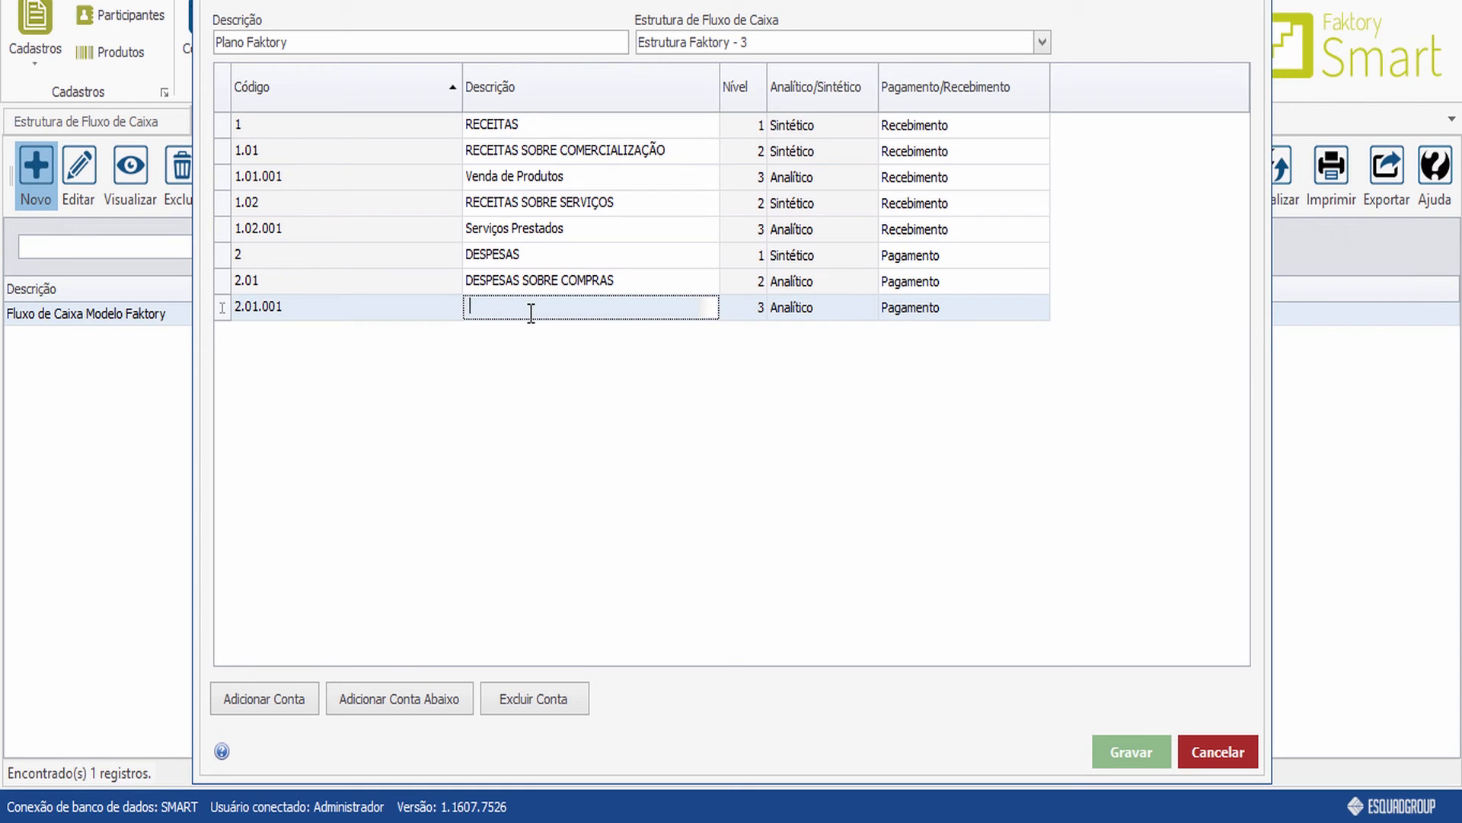
text(Compra de Material Produtivo)
Add the level 3 accounts "Compra de Material de Uso/Consumo" and "Compra de Material de Embalagem" under DESPESAS SOBRE COMPRAS
click(222, 280)
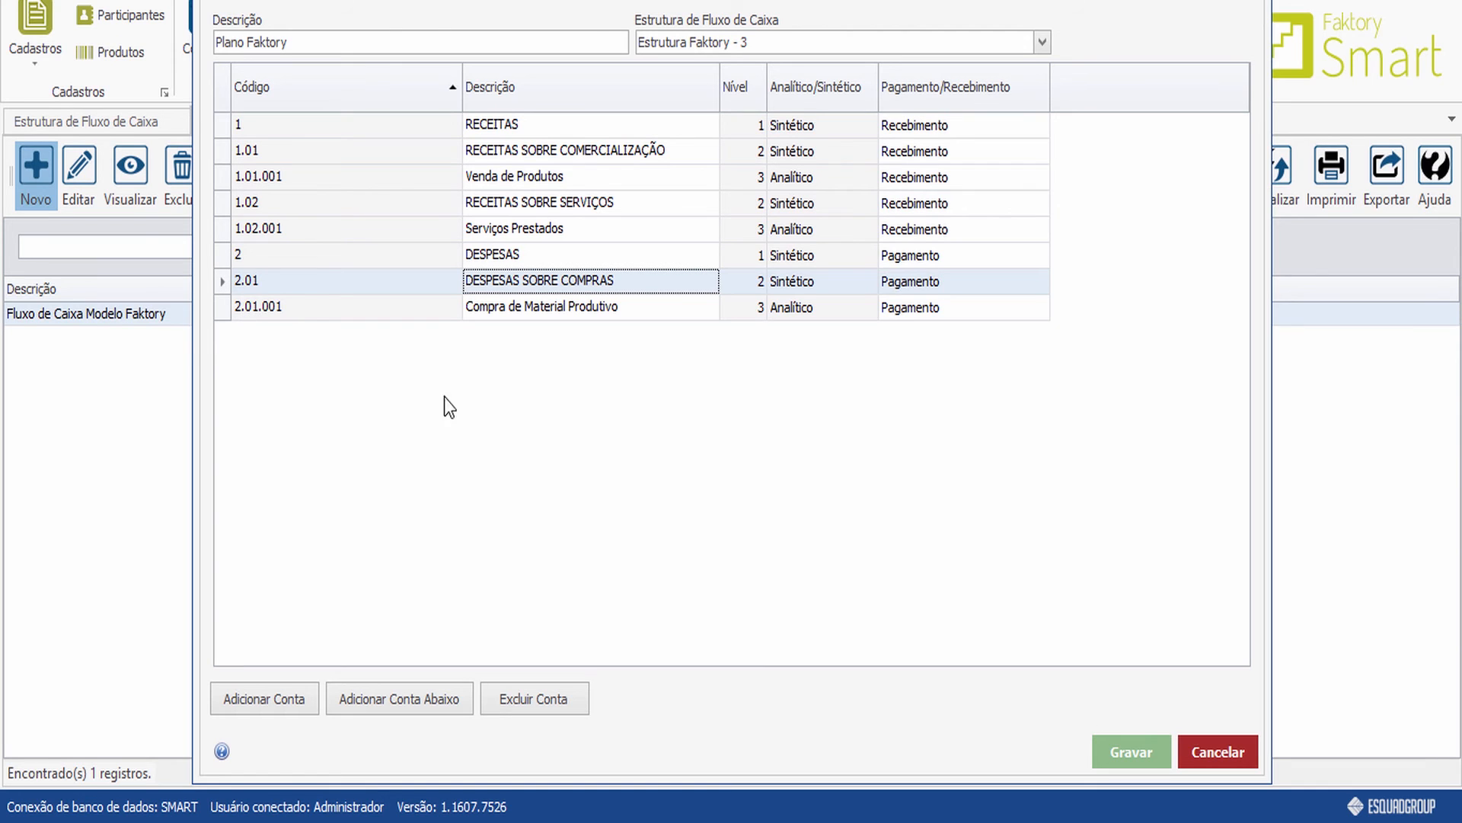
click(415, 704)
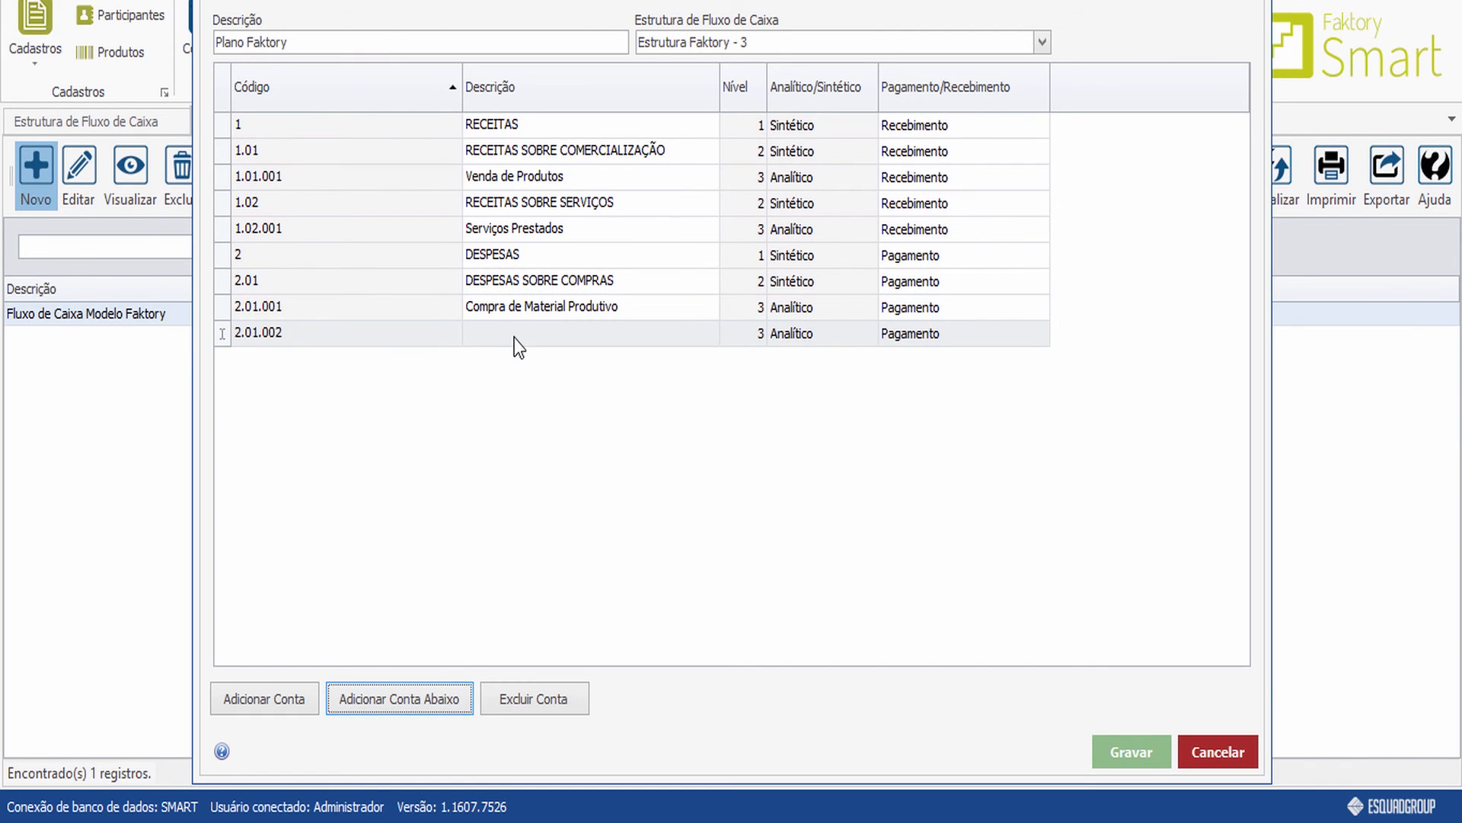
click(515, 336)
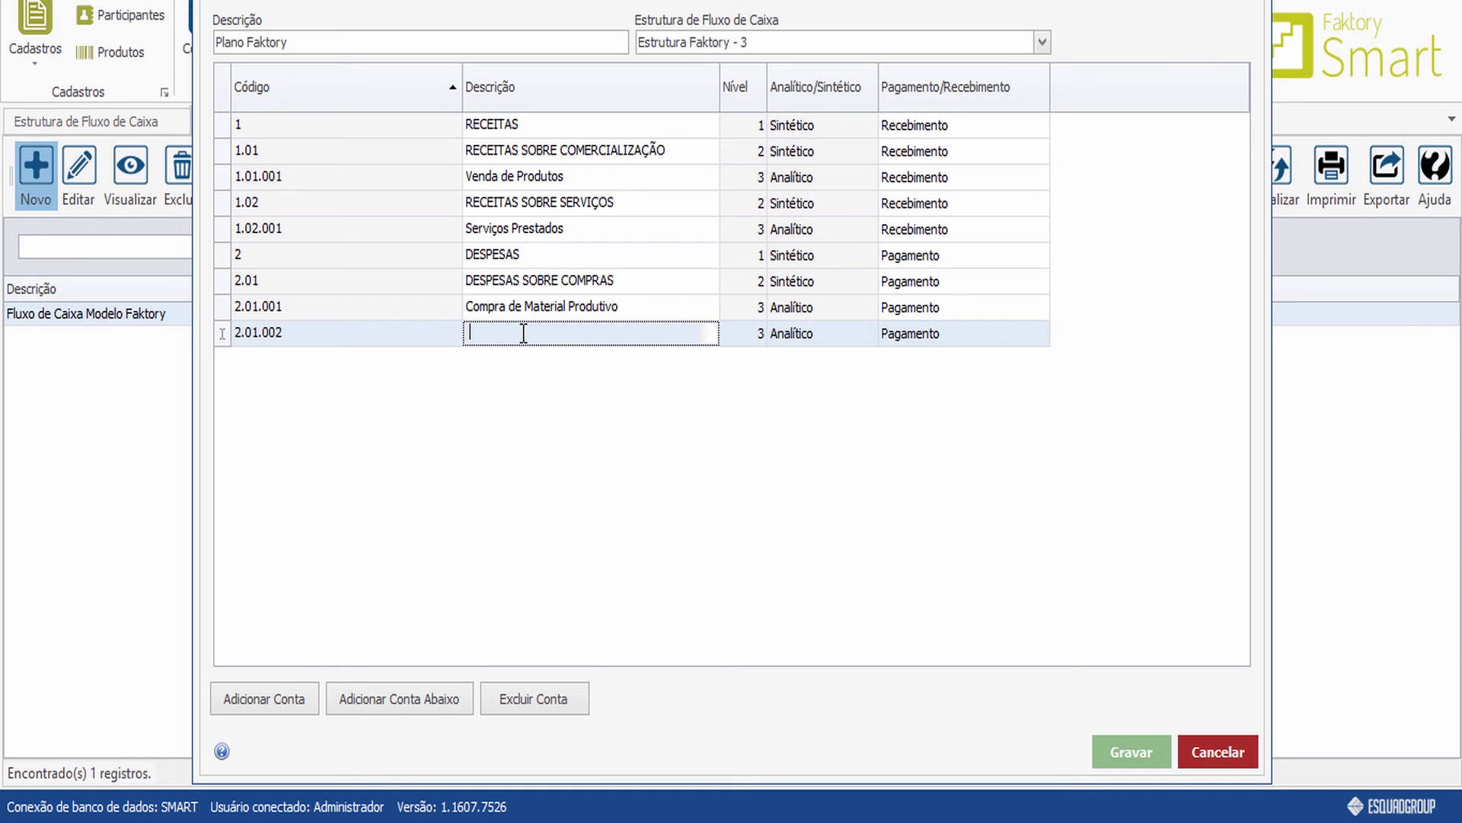
text(Compra de Material de Uso/Consumo)
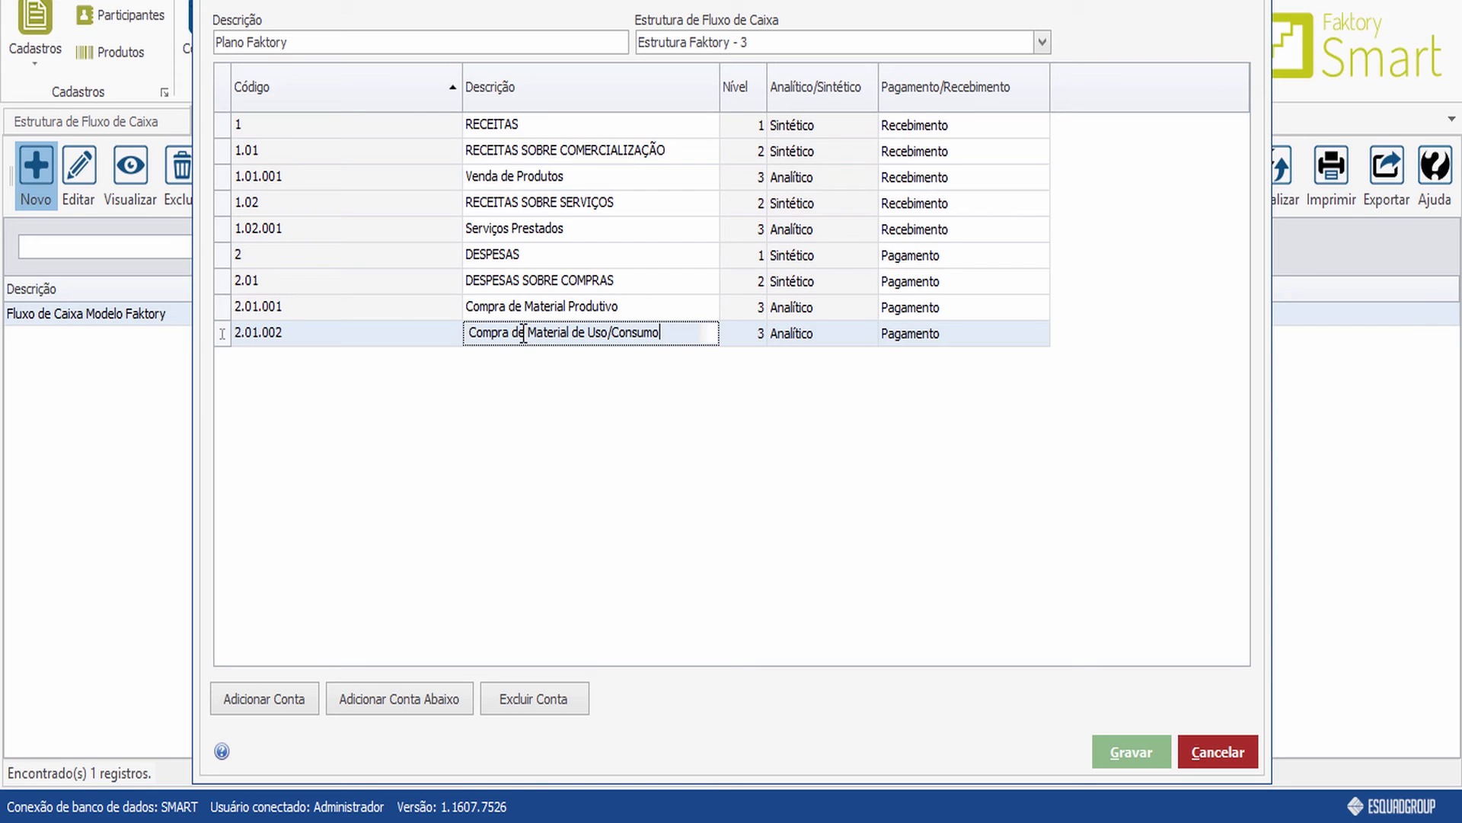
click(226, 280)
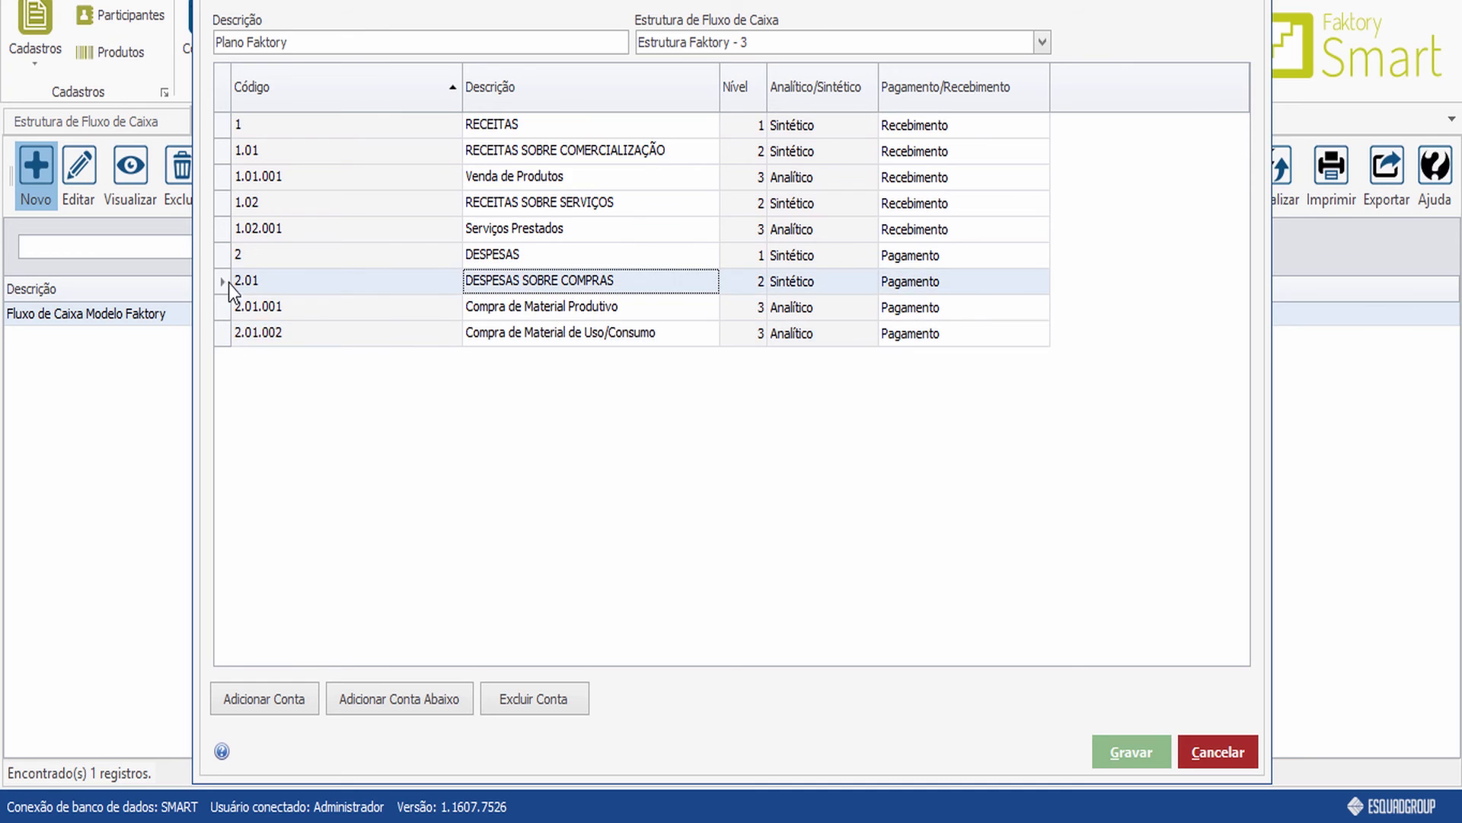
click(399, 694)
click(509, 358)
text(Compra de Material de Embalagem)
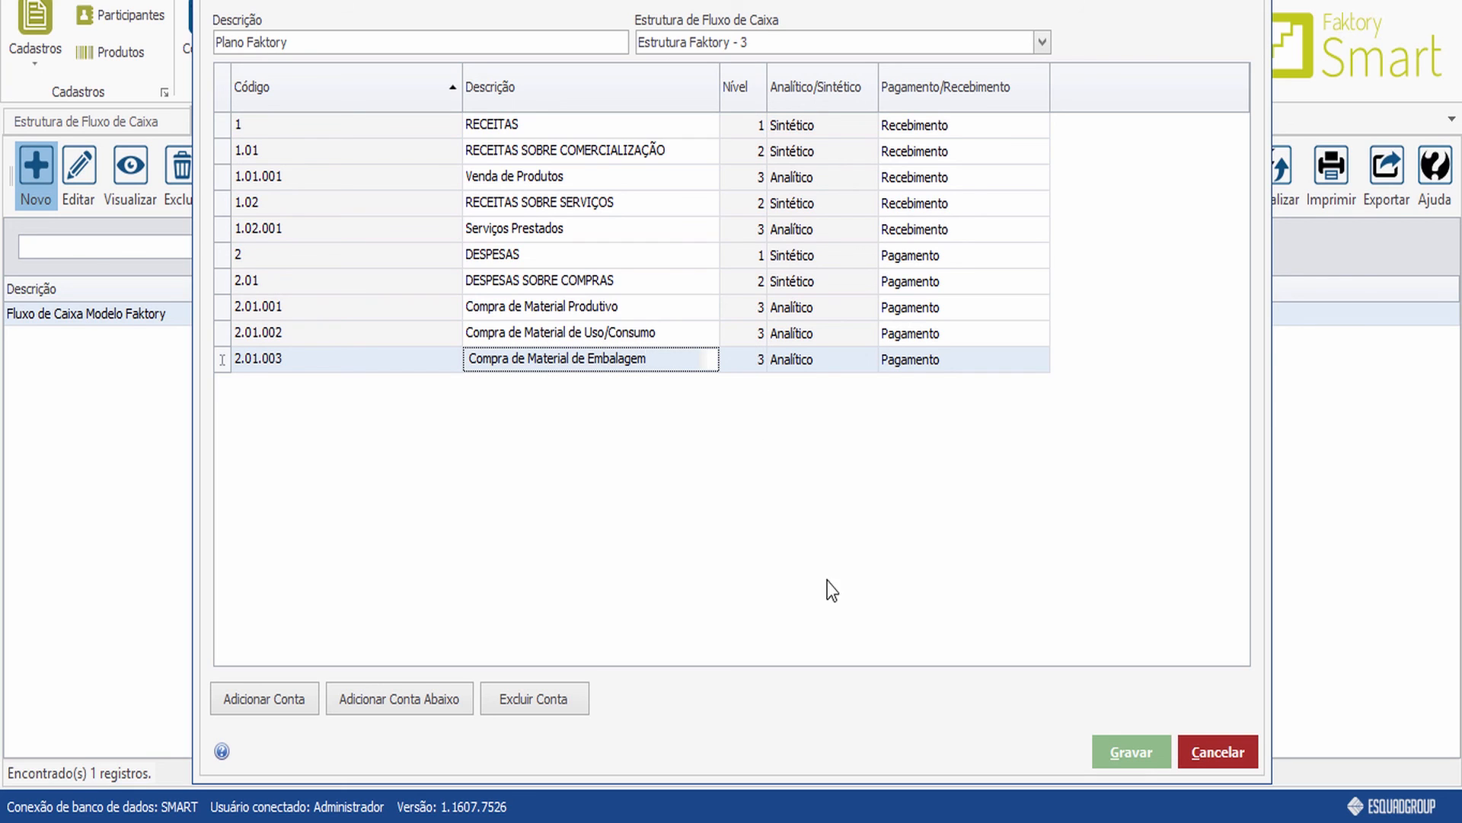
Save the completed chart of accounts "Plano Faktory"
click(1132, 754)
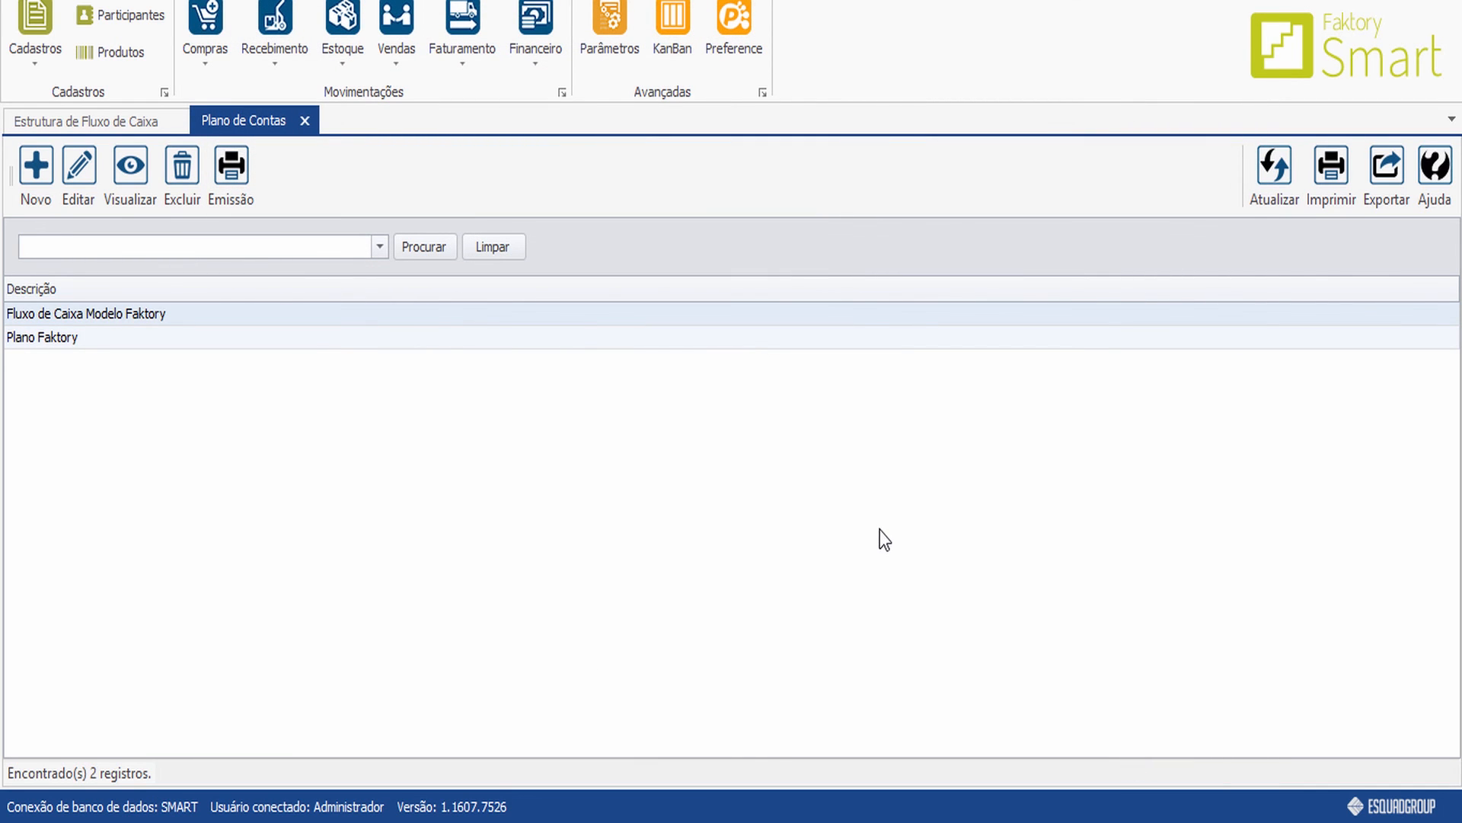
Add a department with the description "Compras" to the cash flow Departamentos register and save it
click(35, 54)
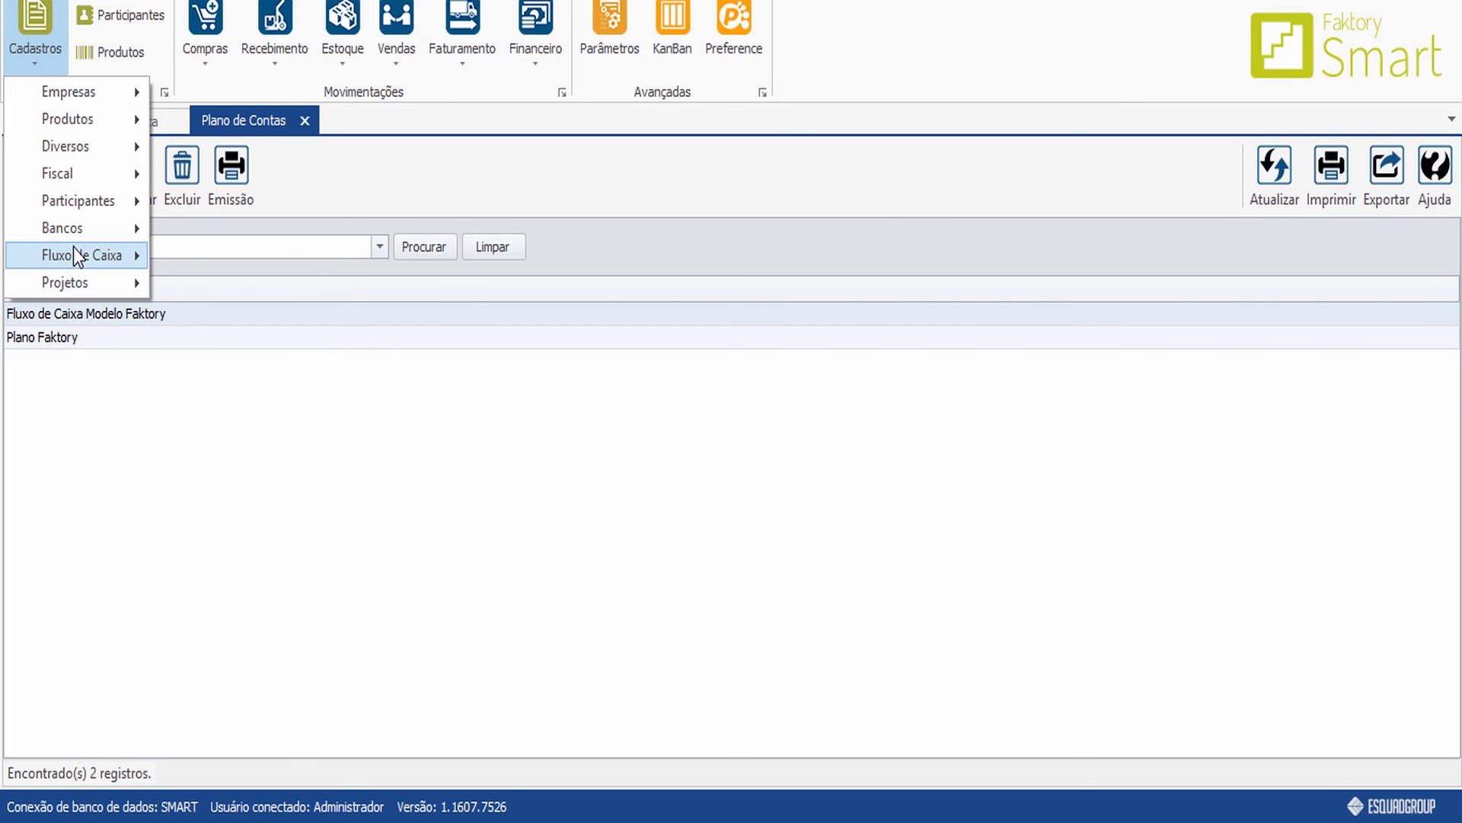
mouse_move(77, 259)
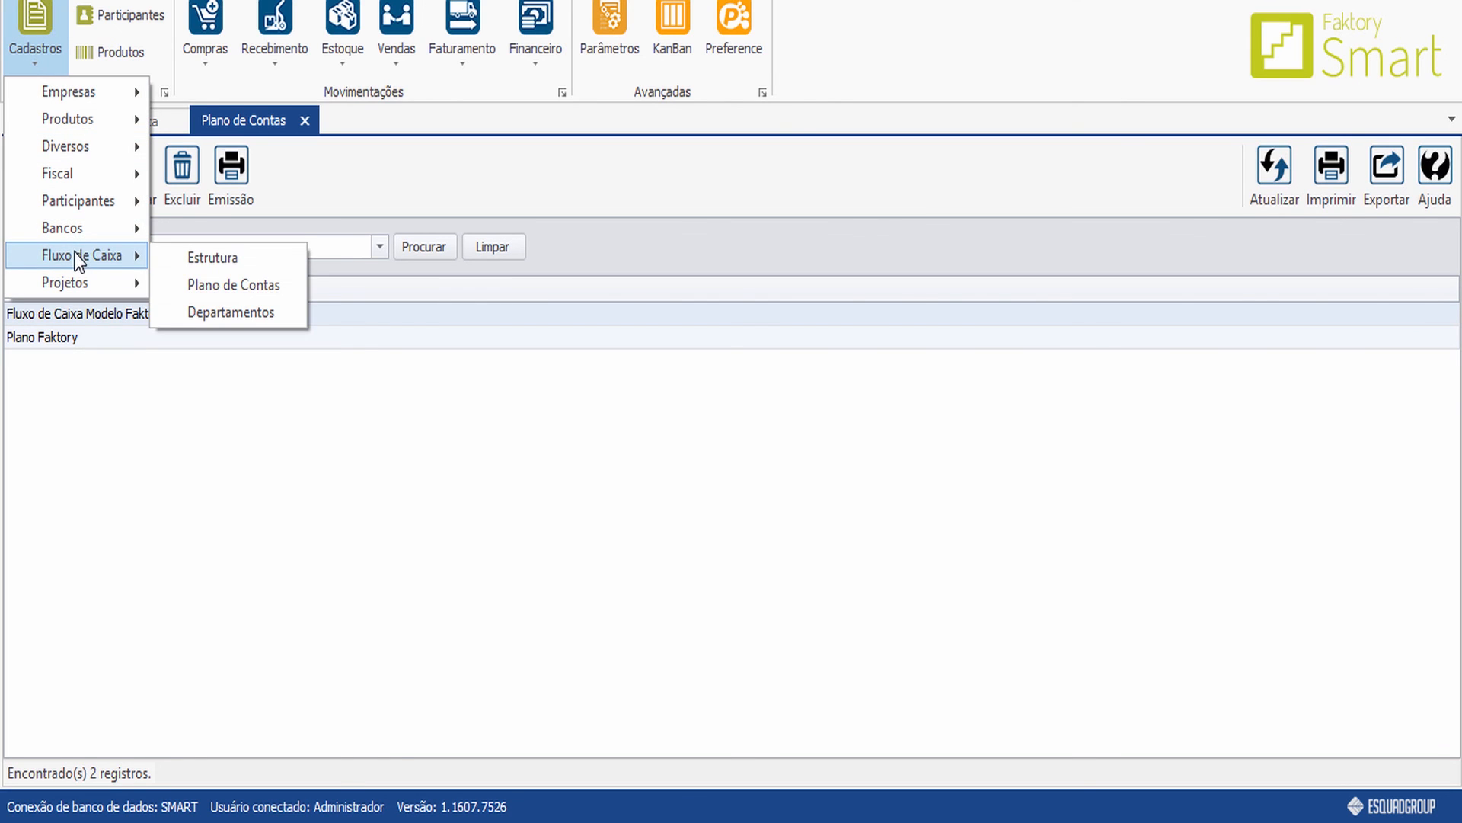
click(181, 313)
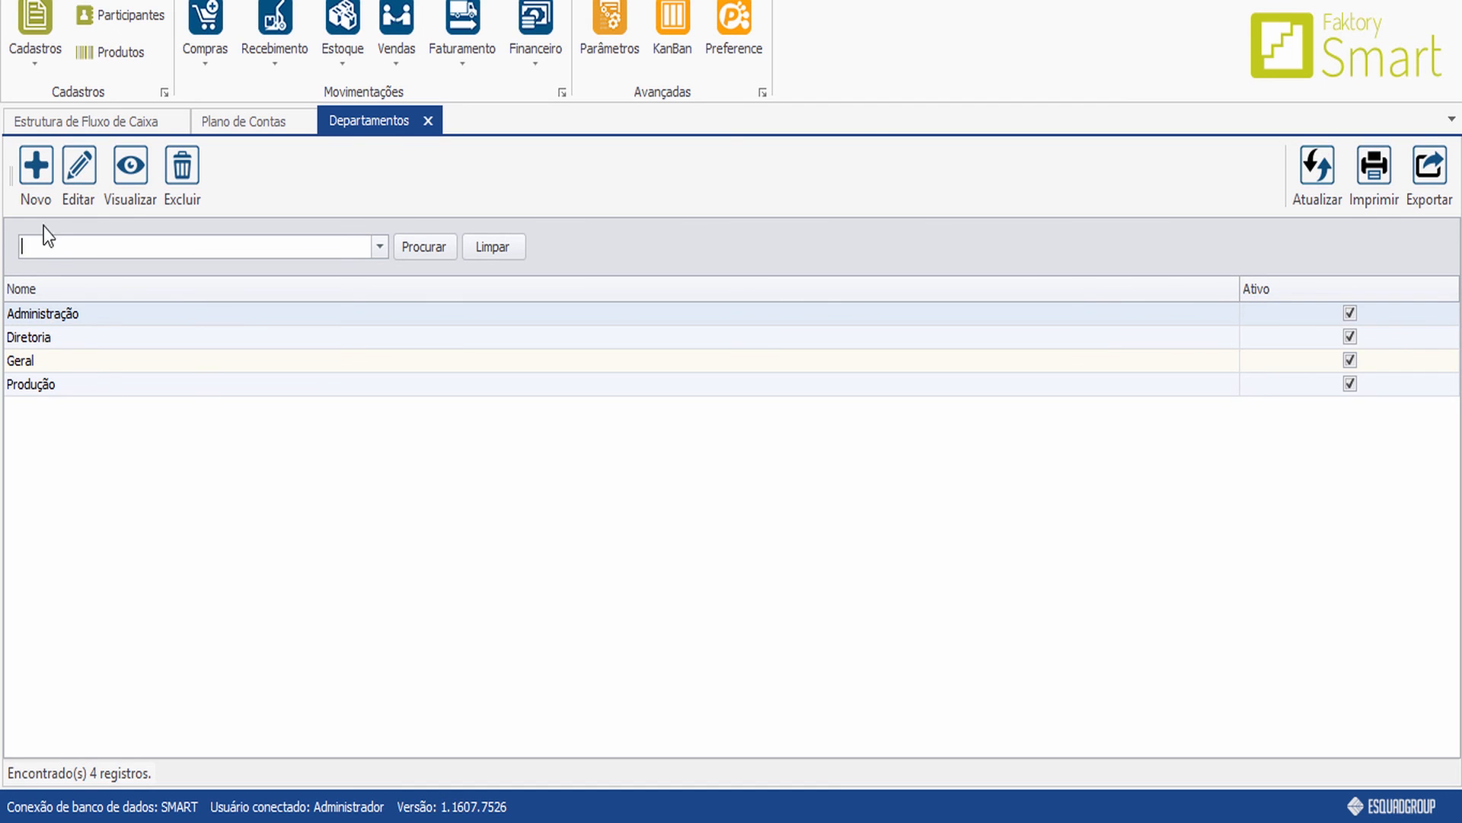
click(44, 166)
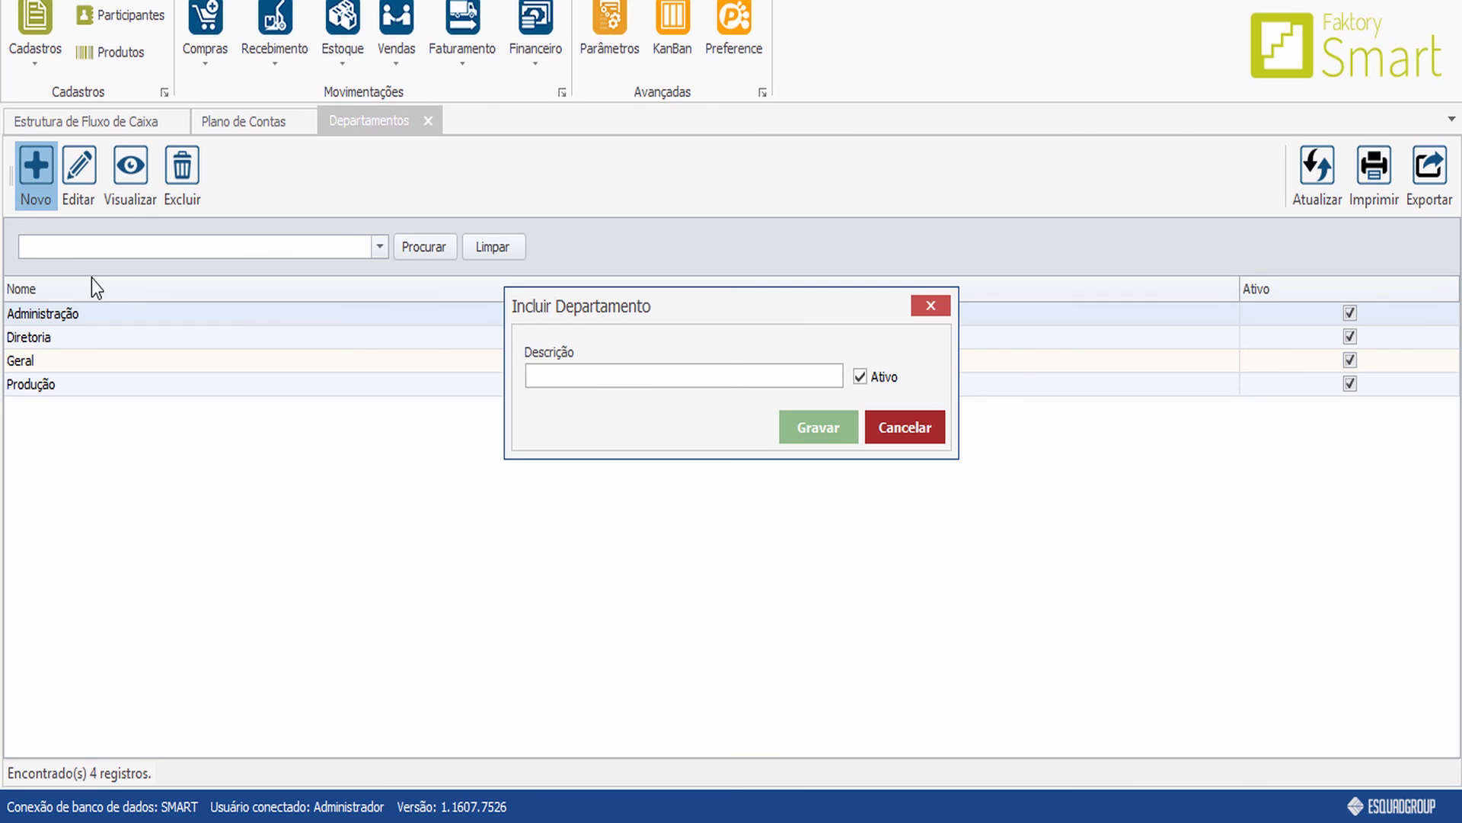
text(Compras)
click(839, 423)
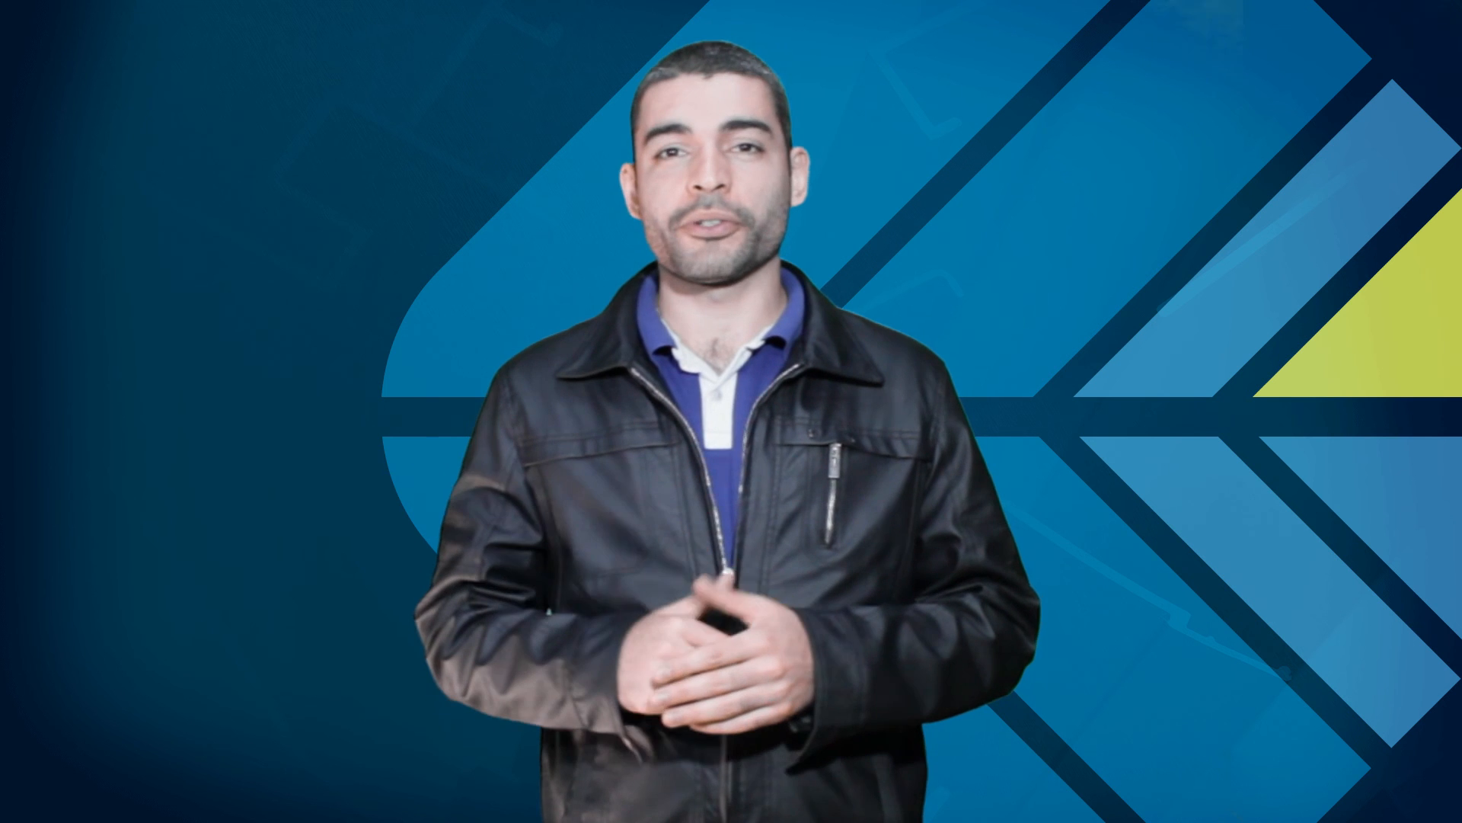